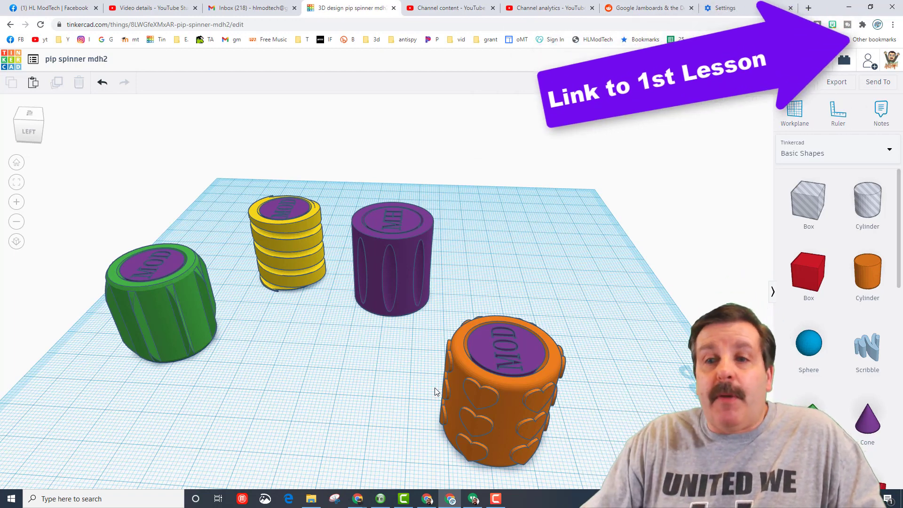
# - Duplicate the purple spinner and move the copy to the right of the original
pyautogui.click(390, 271)
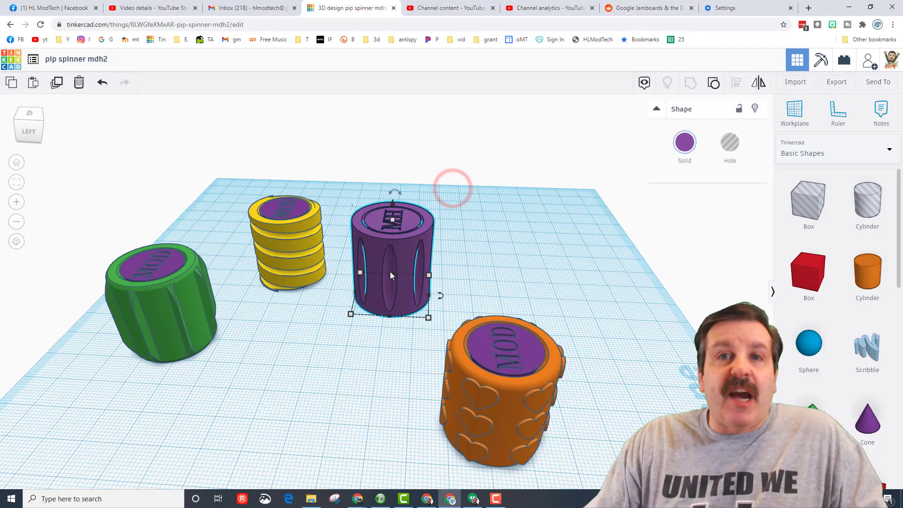
pyautogui.click(326, 326)
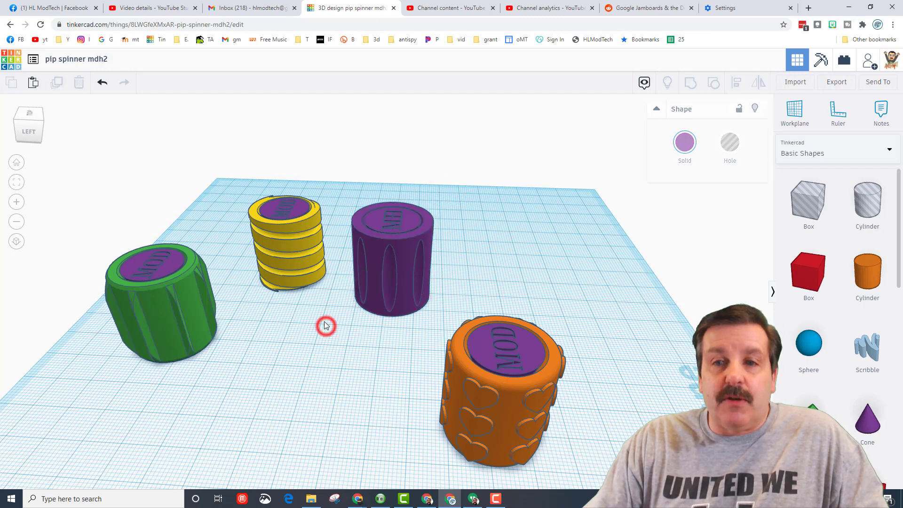
pyautogui.moveTo(450, 201); pyautogui.dragTo(391, 262)
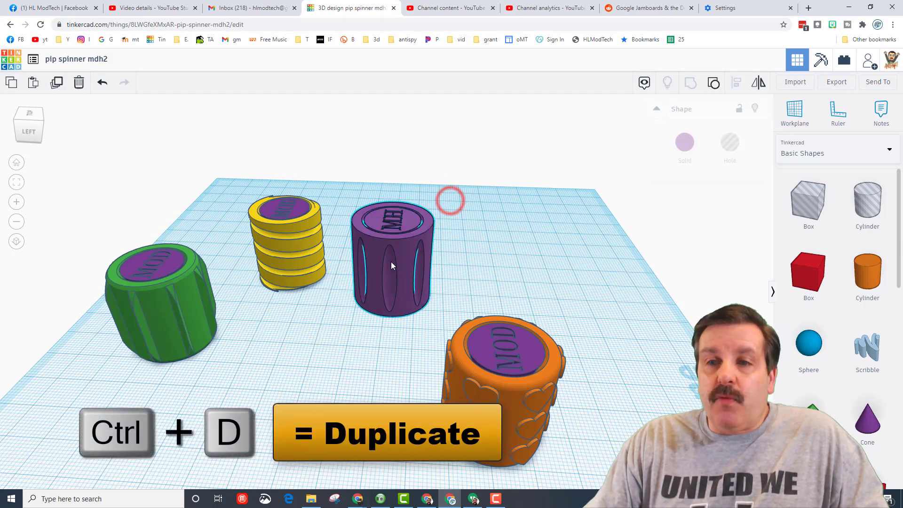
pyautogui.click(391, 261)
pyautogui.hotkey('ctrl', 'd')
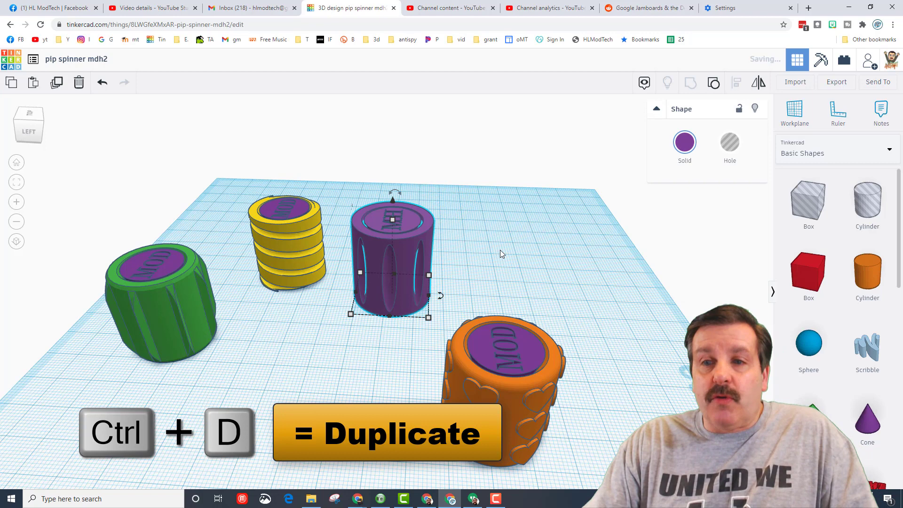
pyautogui.moveTo(427, 247); pyautogui.dragTo(586, 244)
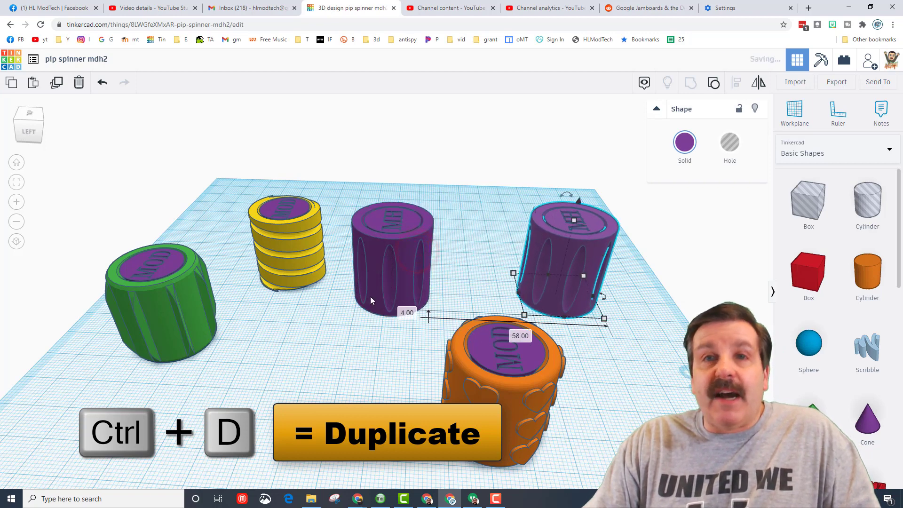
pyautogui.click(594, 340)
pyautogui.click(572, 255)
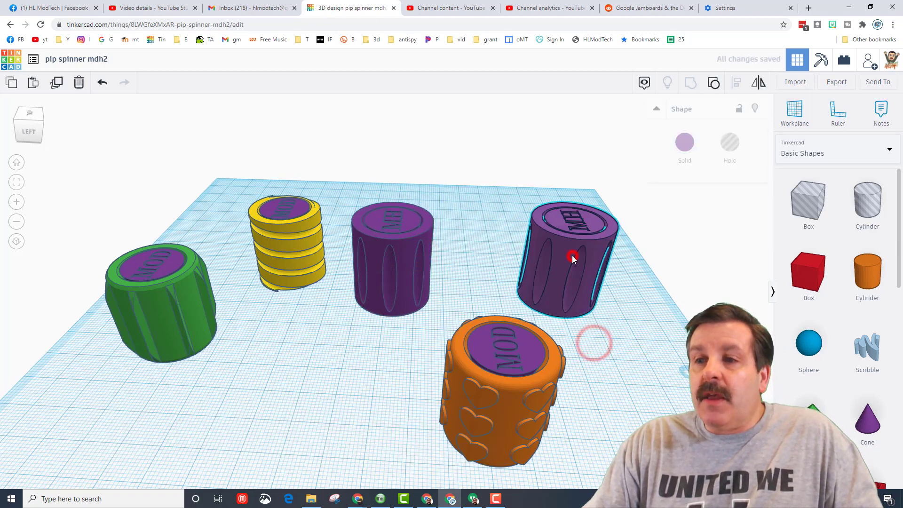
# - Ungroup the copy, hide its hourglass hole, and delete the MH text
pyautogui.click(711, 84)
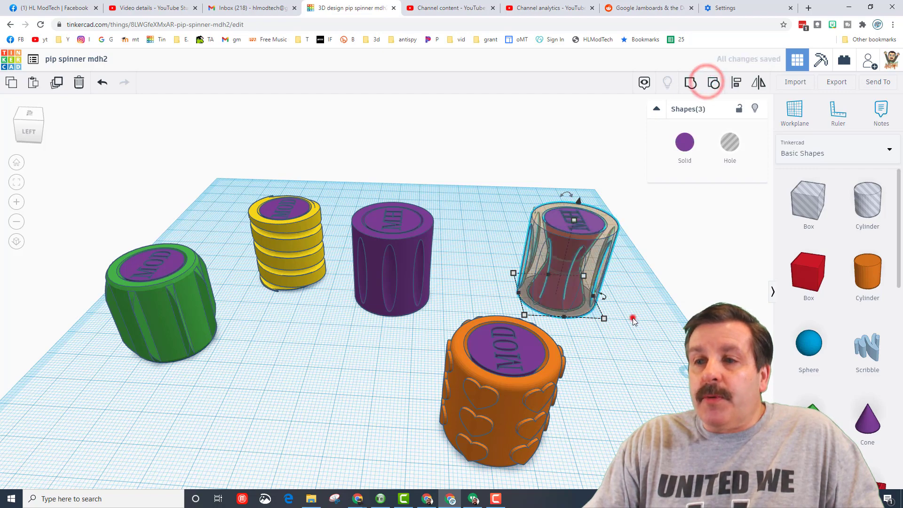
pyautogui.moveTo(628, 318); pyautogui.dragTo(596, 256, button='right')
pyautogui.click(594, 252)
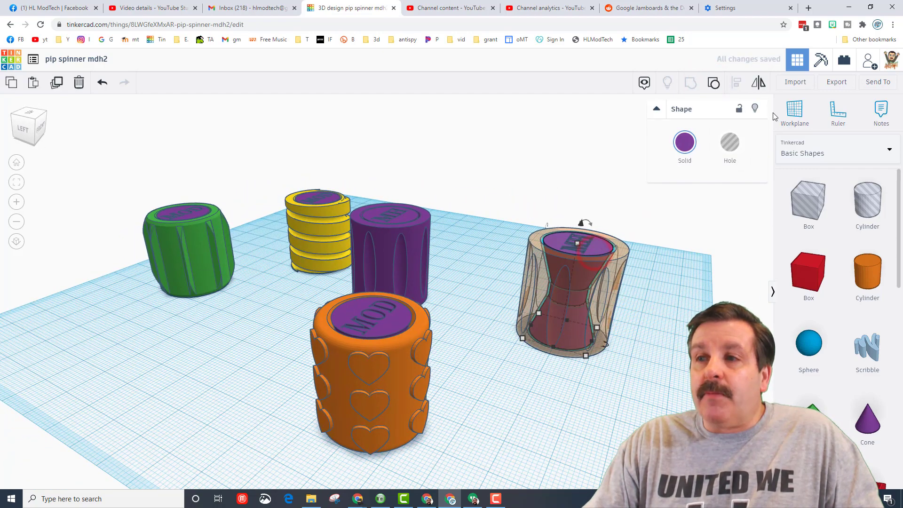
pyautogui.click(758, 112)
pyautogui.moveTo(547, 348)
pyautogui.mouseDown(button='right')
pyautogui.moveTo(544, 367)
pyautogui.moveTo(545, 358)
pyautogui.mouseUp(button='right')
pyautogui.click(580, 286)
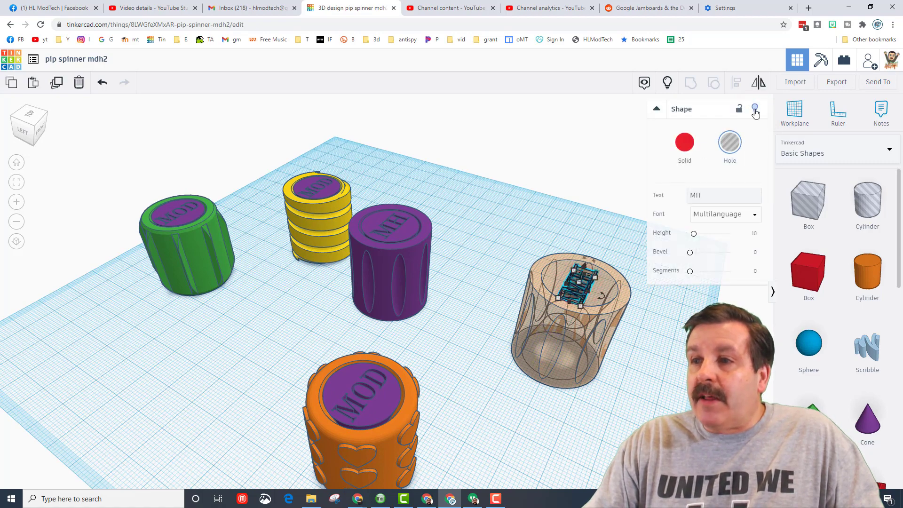
pyautogui.press('Delete')
# - Ungroup the clear cylinder, hide the outer shell, and delete the oval groove holes
pyautogui.moveTo(494, 383); pyautogui.dragTo(550, 342, button='right')
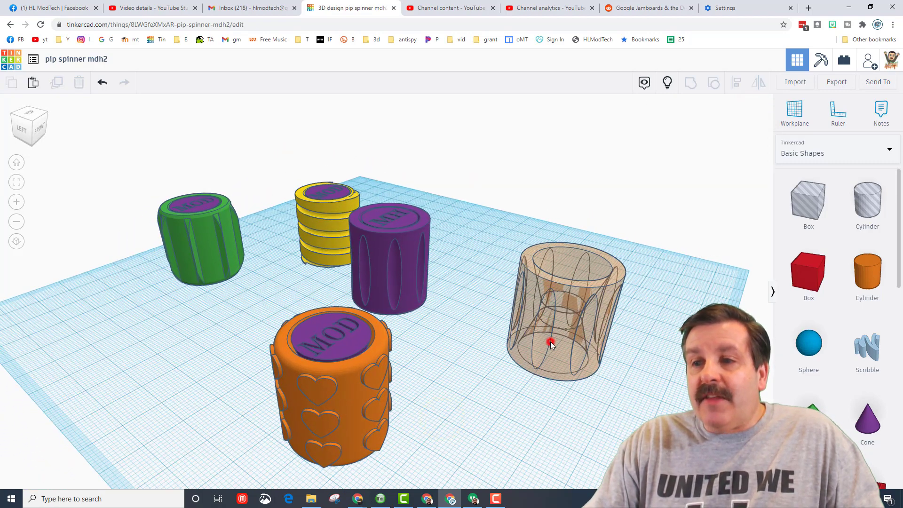
pyautogui.click(550, 341)
pyautogui.click(714, 83)
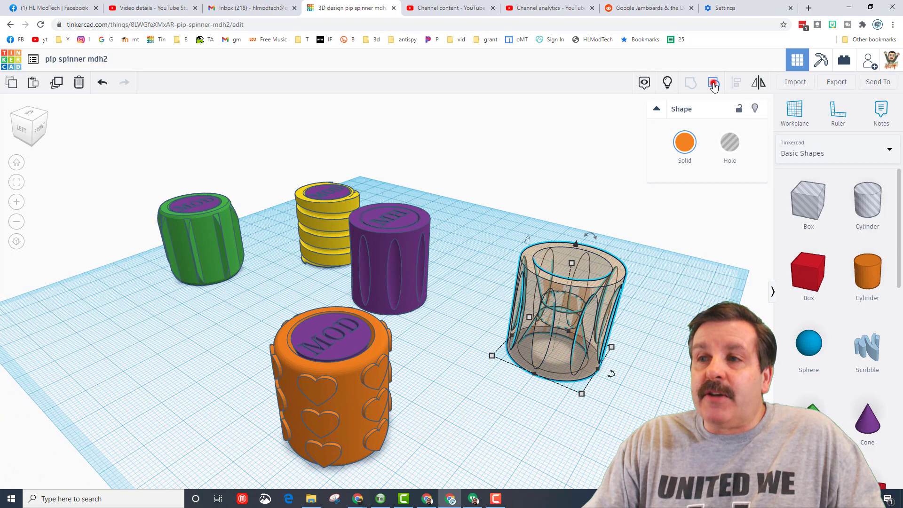
pyautogui.click(535, 402)
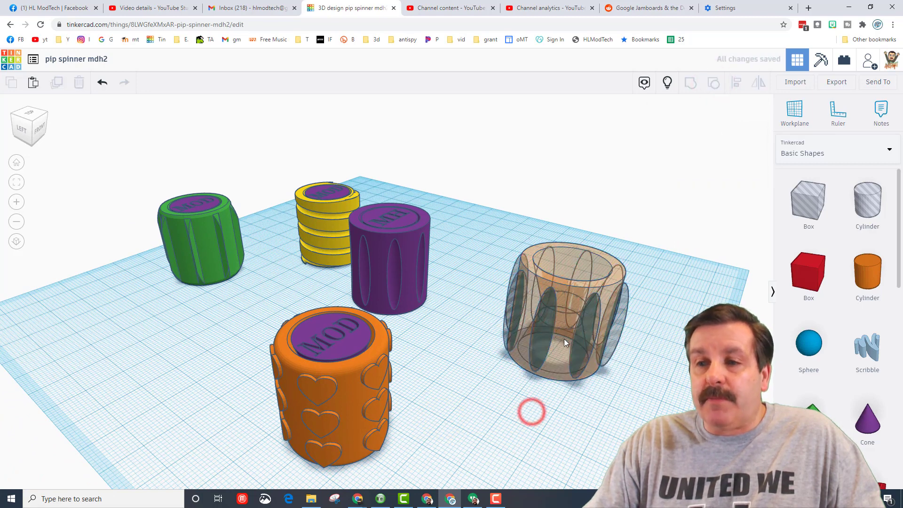
pyautogui.click(555, 369)
pyautogui.click(755, 109)
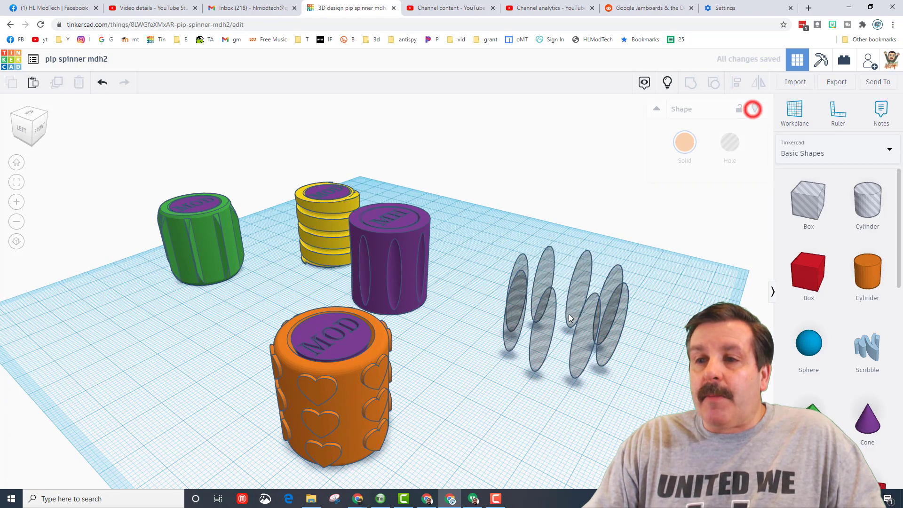
pyautogui.moveTo(493, 231); pyautogui.dragTo(645, 362)
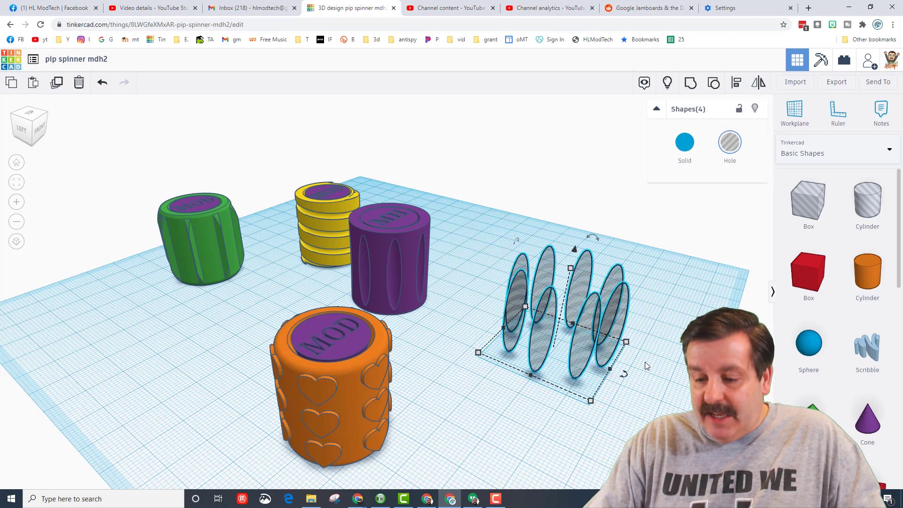
pyautogui.press('Delete')
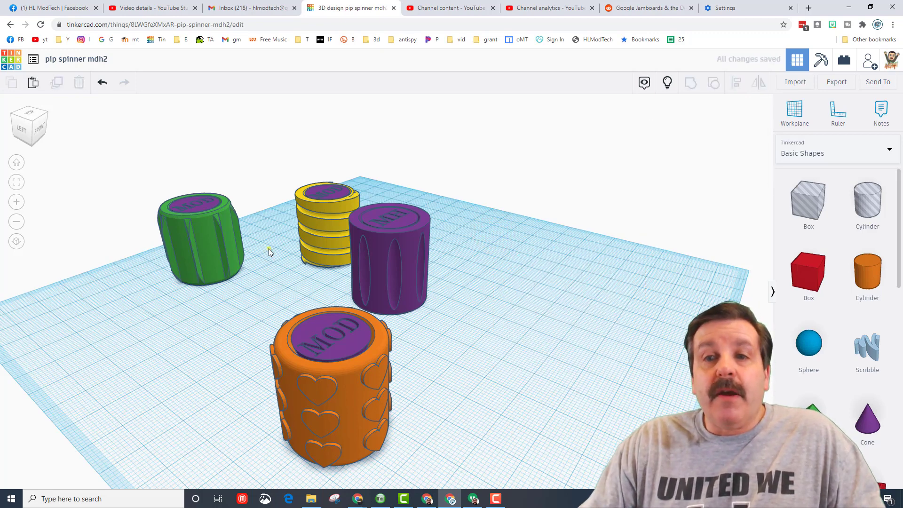
# - Ungroup the yellow spinner and group its spring with the inner part into an orange body
pyautogui.moveTo(269, 249); pyautogui.dragTo(301, 218, button='right')
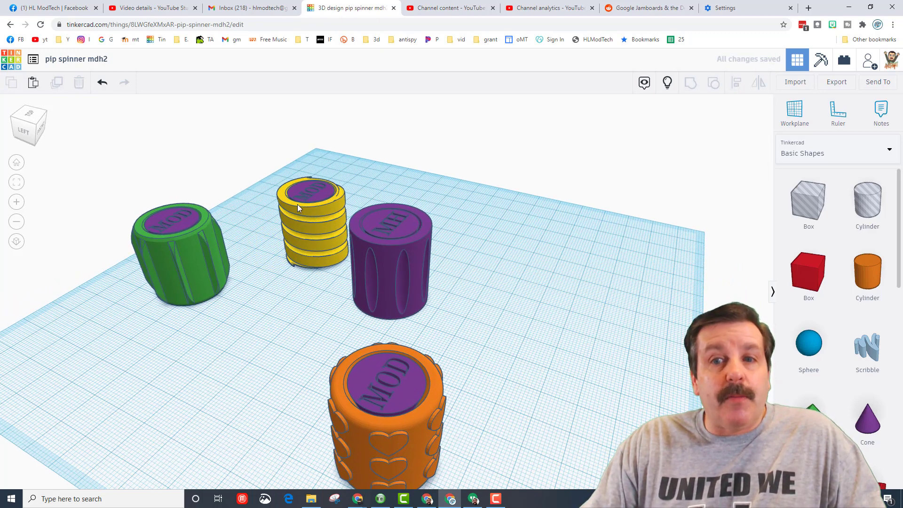
pyautogui.click(306, 209)
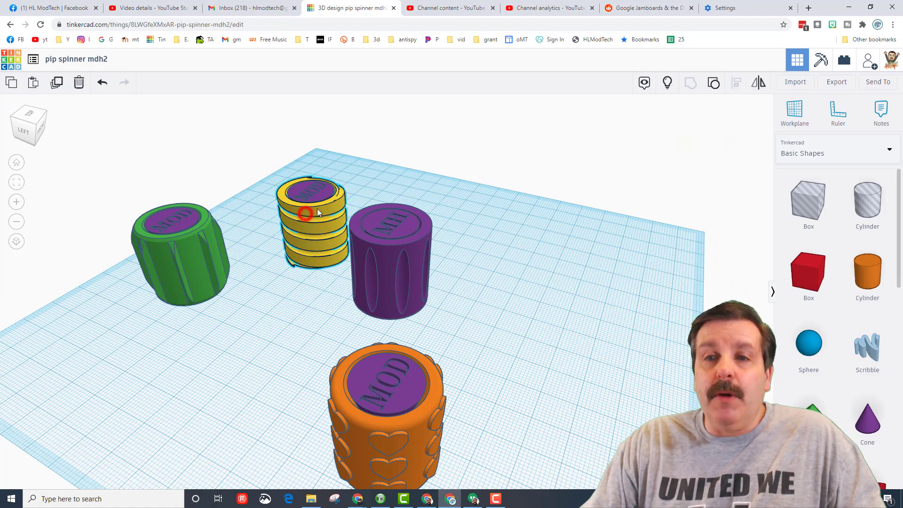
pyautogui.click(713, 83)
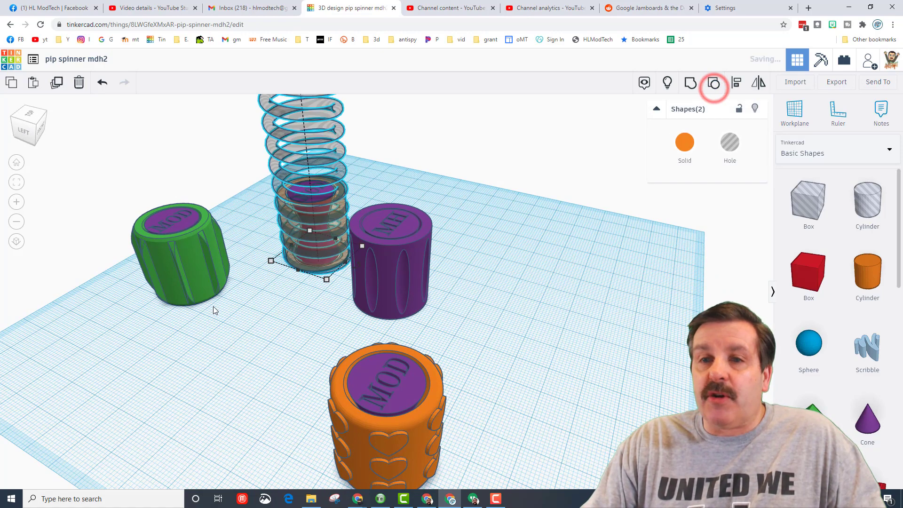
pyautogui.click(278, 270)
pyautogui.moveTo(274, 284)
pyautogui.mouseDown(button='right')
pyautogui.moveTo(294, 247)
pyautogui.moveTo(277, 290)
pyautogui.mouseUp(button='right')
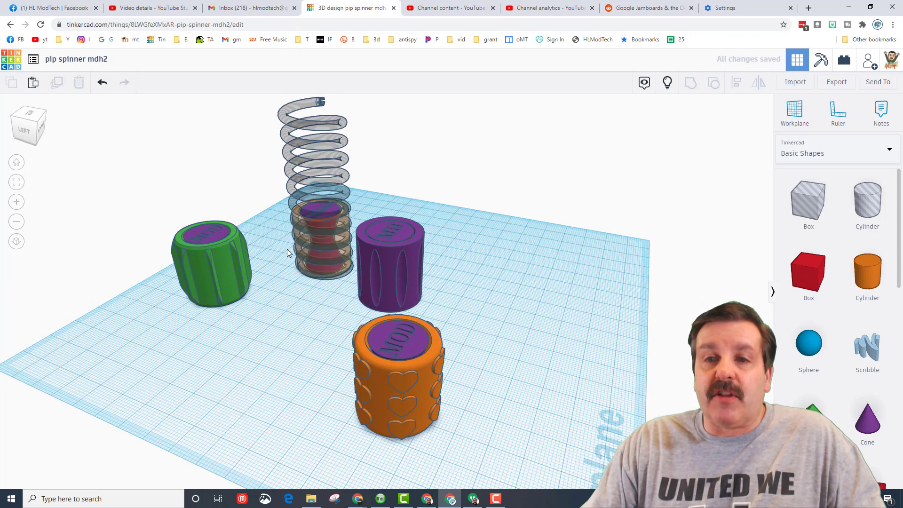
pyautogui.moveTo(290, 231); pyautogui.dragTo(298, 230)
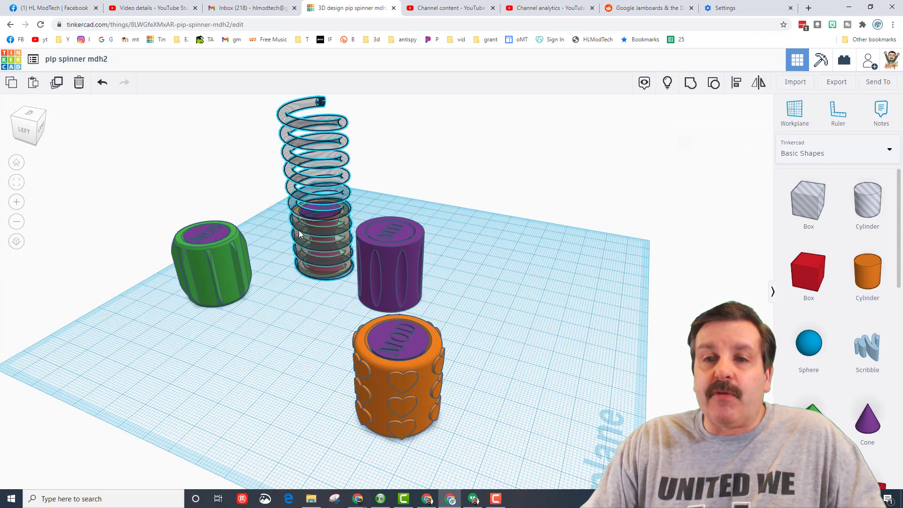
pyautogui.click(691, 82)
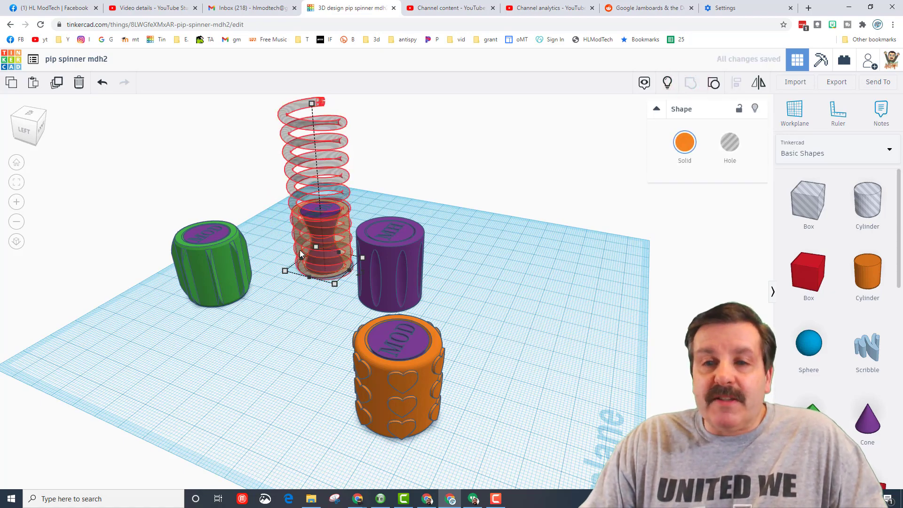
pyautogui.moveTo(322, 283); pyautogui.dragTo(196, 303, button='right')
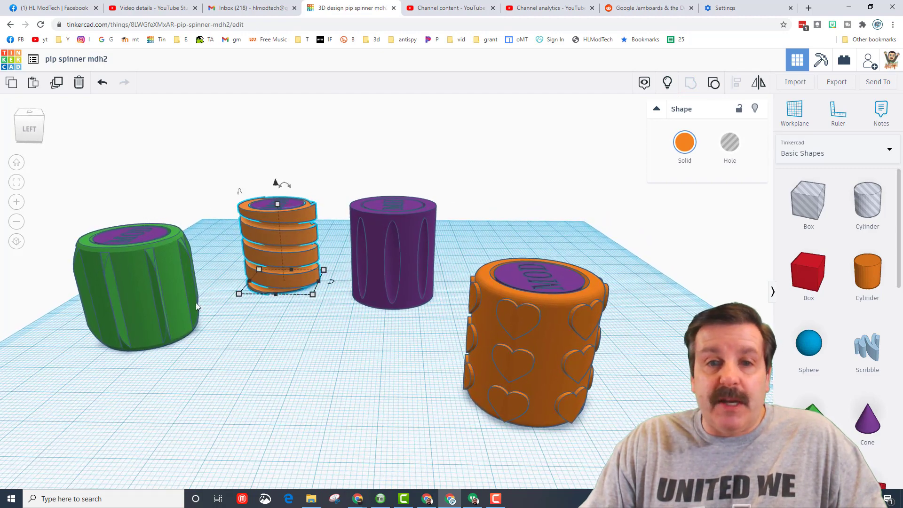
# - Ungroup the green spinner and hide the top hemisphere of its hollow sphere
pyautogui.click(146, 299)
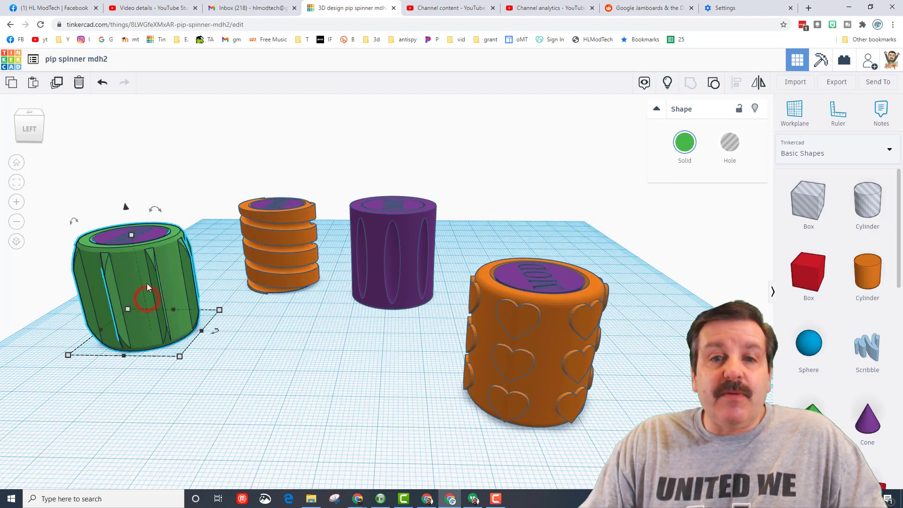
pyautogui.click(714, 83)
pyautogui.click(197, 347)
pyautogui.moveTo(201, 345); pyautogui.dragTo(252, 332, button='right')
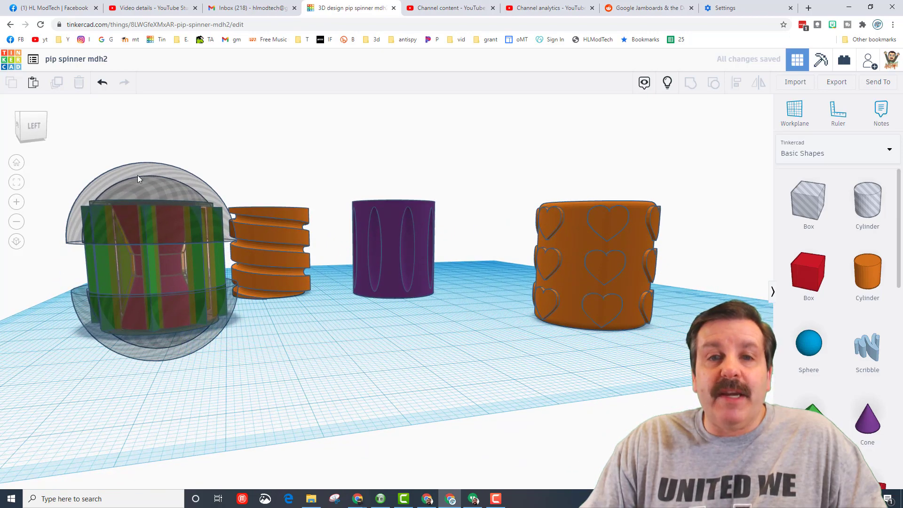
pyautogui.moveTo(202, 268); pyautogui.dragTo(249, 266, button='right')
pyautogui.click(230, 168)
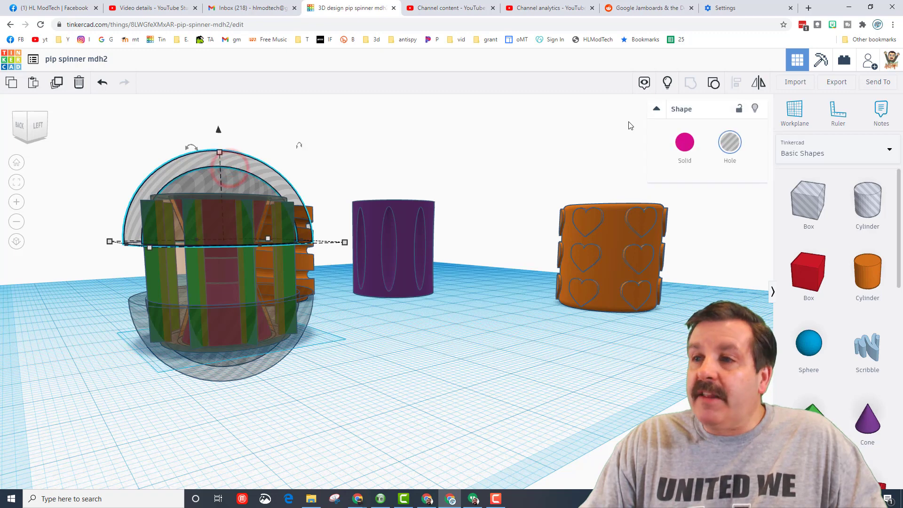
pyautogui.click(755, 110)
pyautogui.moveTo(517, 226); pyautogui.dragTo(187, 301, button='right')
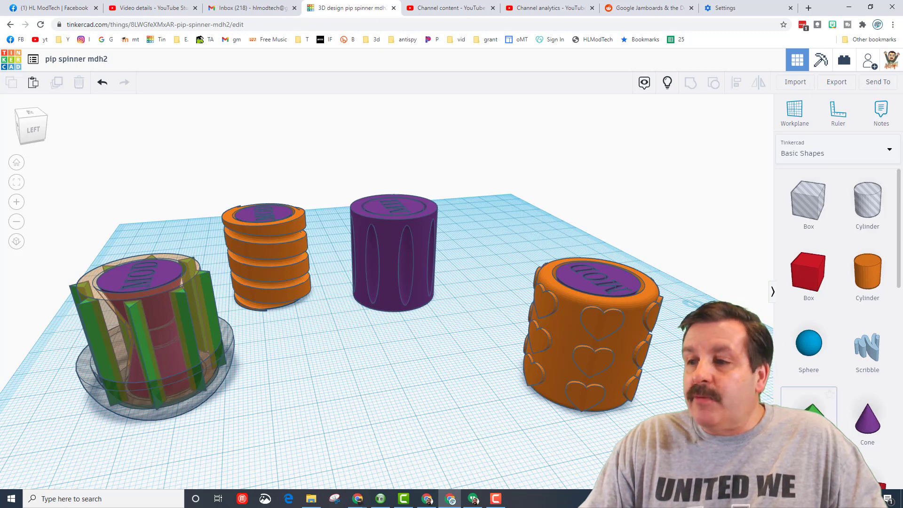
# - Place a half sphere on the workplane and scale it to 29 by 29
pyautogui.scroll(-4, 809, 417)
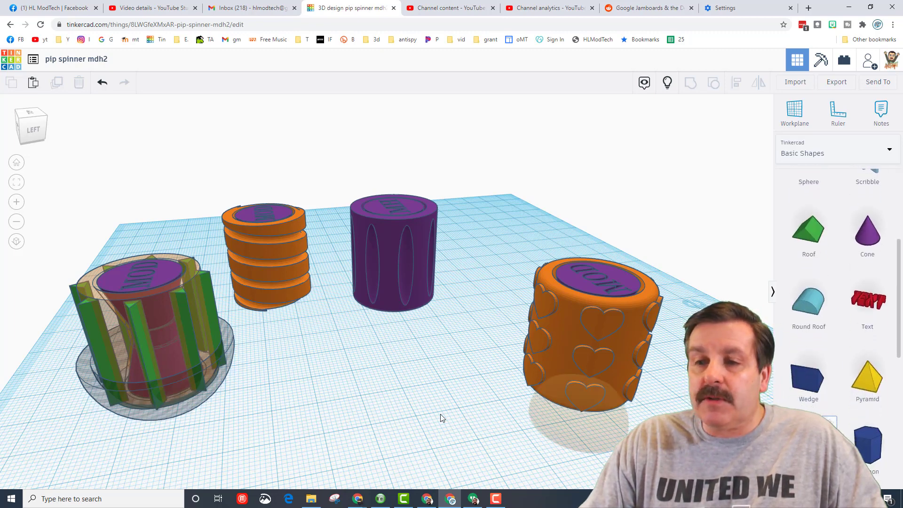
pyautogui.click(365, 382)
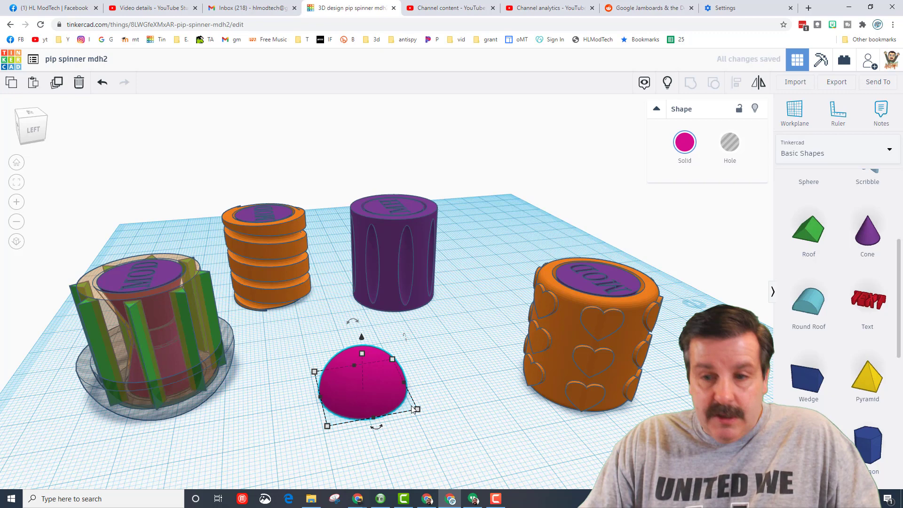
pyautogui.moveTo(420, 411); pyautogui.dragTo(463, 429)
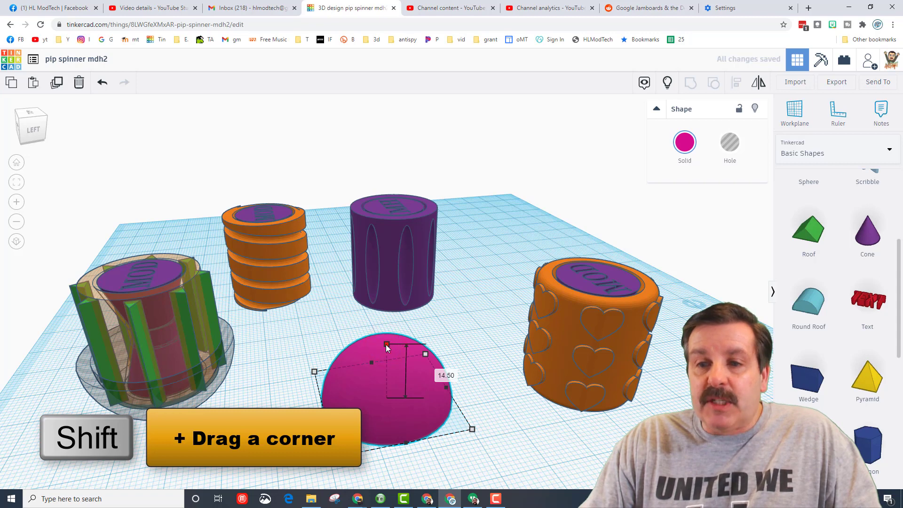
pyautogui.keyDown('shift'); pyautogui.moveTo(386, 346); pyautogui.dragTo(386, 350); pyautogui.keyUp('shift')
pyautogui.moveTo(416, 385); pyautogui.dragTo(438, 309, button='right')
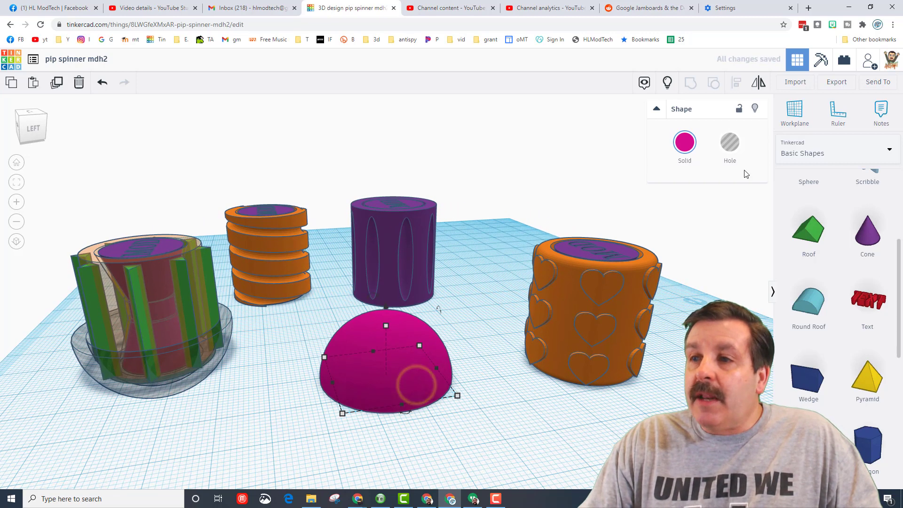
# - Make a copy of the hemisphere and centre-align the two copies
pyautogui.click(469, 386)
pyautogui.moveTo(440, 369); pyautogui.dragTo(407, 408)
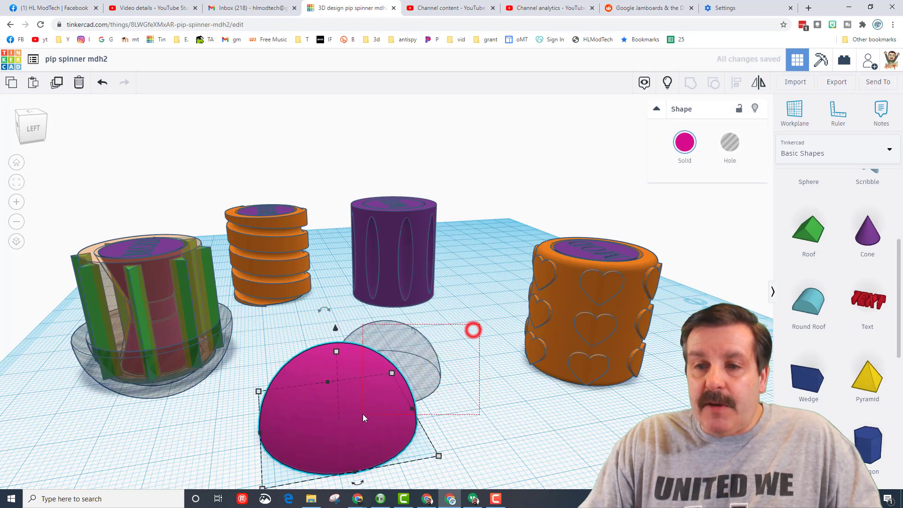
pyautogui.moveTo(474, 328); pyautogui.dragTo(358, 395)
pyautogui.click(737, 85)
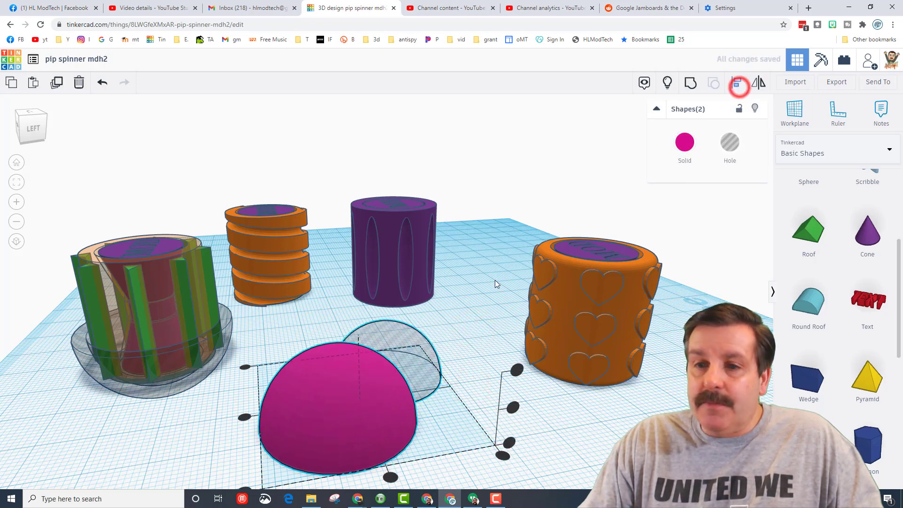
pyautogui.click(346, 417)
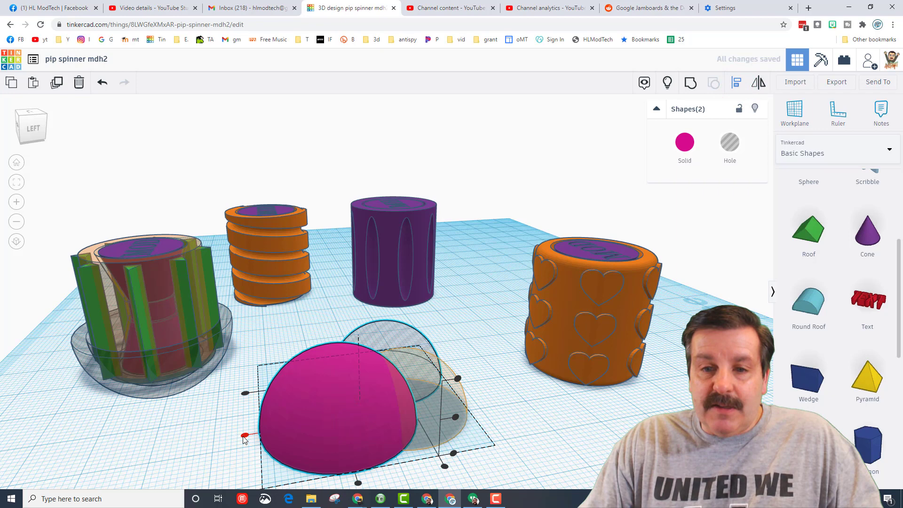
pyautogui.click(244, 435)
pyautogui.scroll(-2, 242, 433)
pyautogui.click(370, 415)
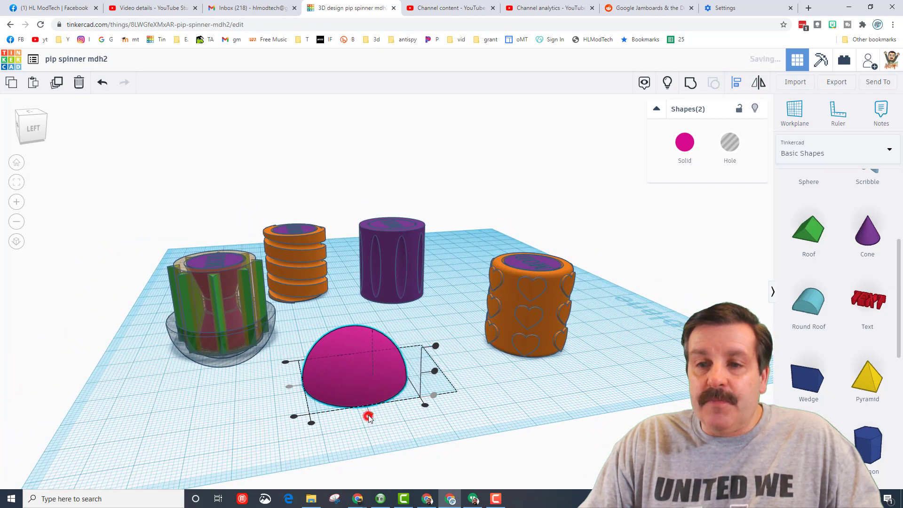
pyautogui.click(374, 410)
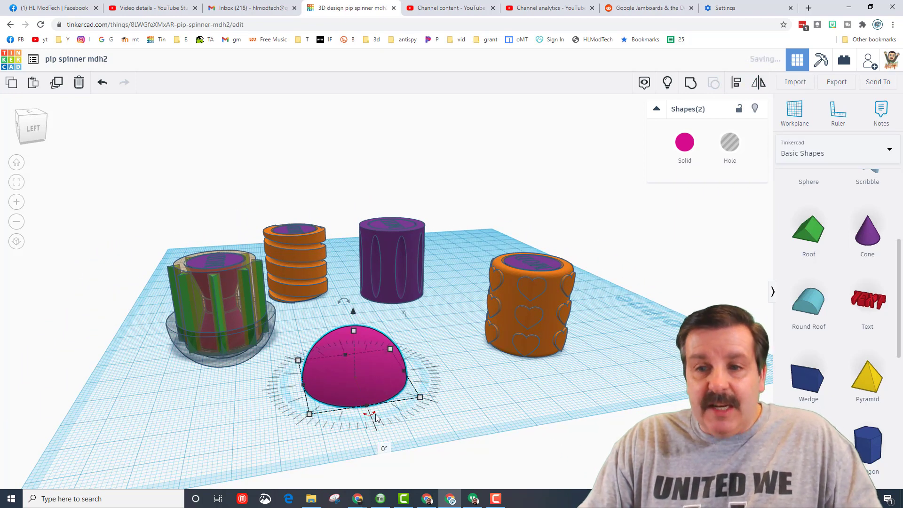
# - Group the two hemispheres, scale the result uniformly to 36, and make it a hole
pyautogui.click(374, 429)
pyautogui.moveTo(360, 433); pyautogui.dragTo(267, 377, button='right')
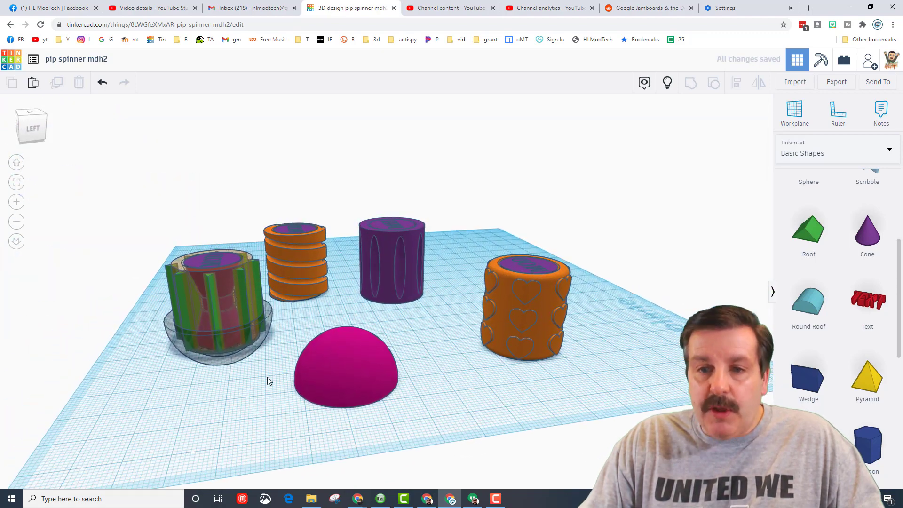
pyautogui.moveTo(320, 411); pyautogui.dragTo(322, 414)
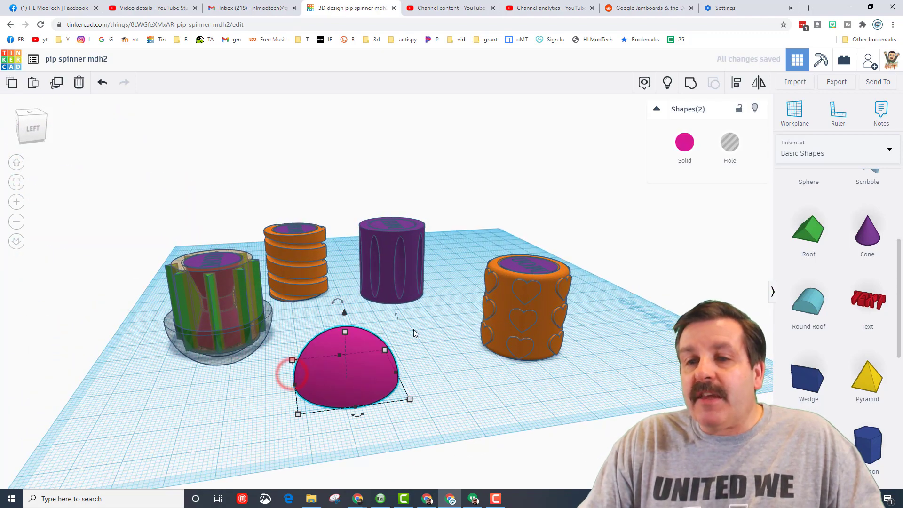
pyautogui.click(686, 87)
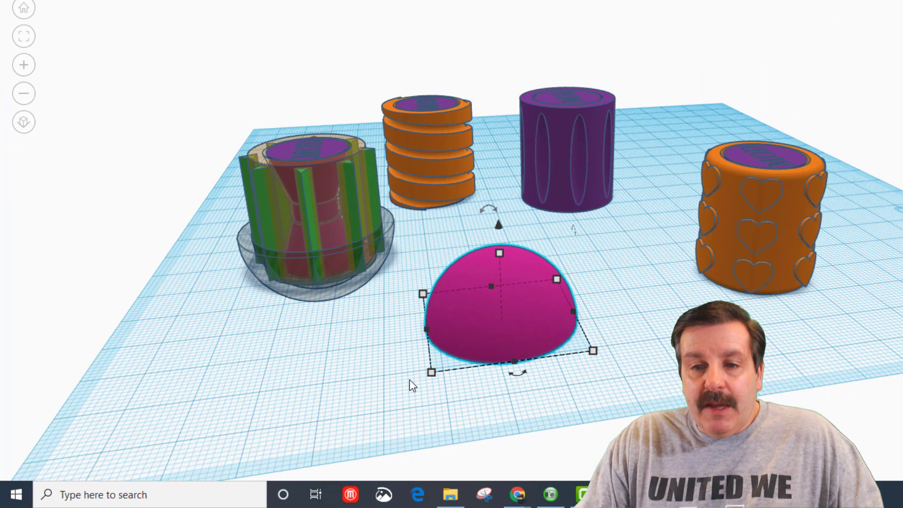
pyautogui.moveTo(431, 377)
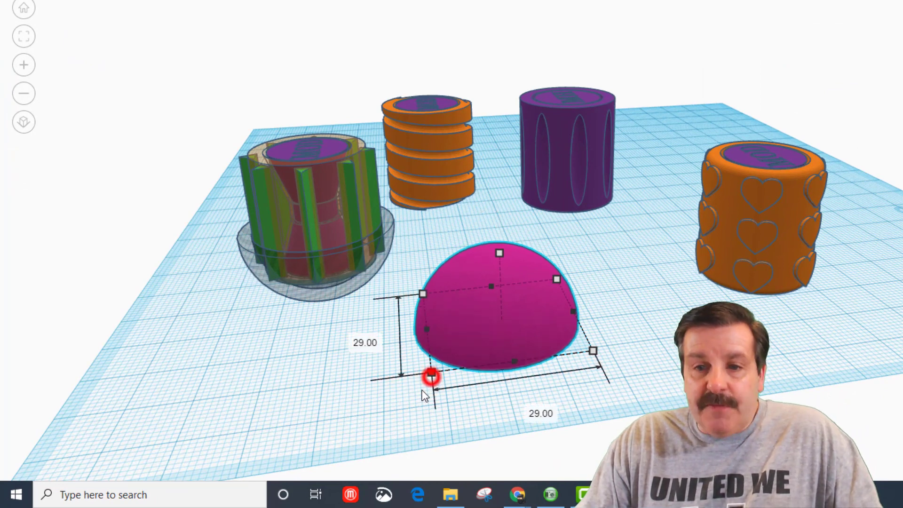
pyautogui.keyDown('alt'); pyautogui.keyDown('shift'); pyautogui.moveTo(433, 381); pyautogui.dragTo(417, 396); pyautogui.keyUp('shift'); pyautogui.keyUp('alt')
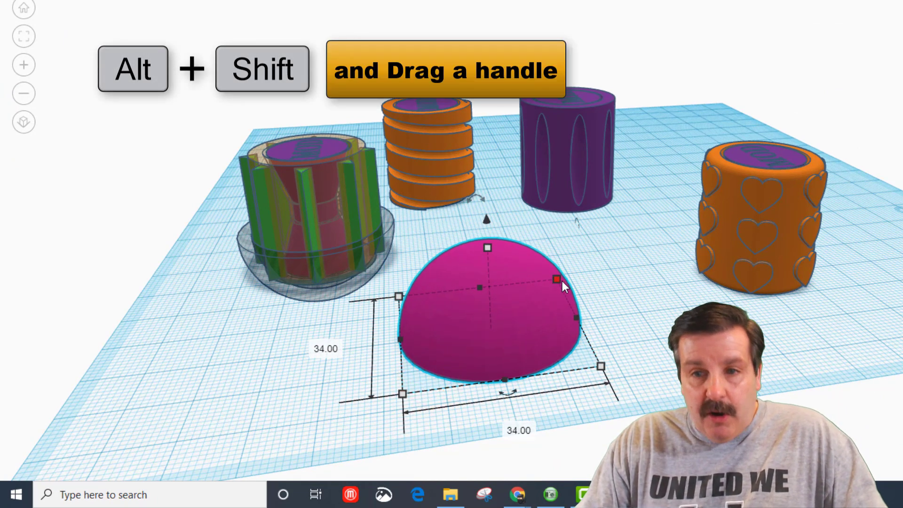
pyautogui.moveTo(557, 280)
pyautogui.keyDown('alt'); pyautogui.keyDown('shift'); pyautogui.mouseDown()
pyautogui.moveTo(568, 262)
pyautogui.moveTo(541, 287)
pyautogui.moveTo(557, 280)
pyautogui.mouseUp(); pyautogui.keyUp('shift'); pyautogui.keyUp('alt')
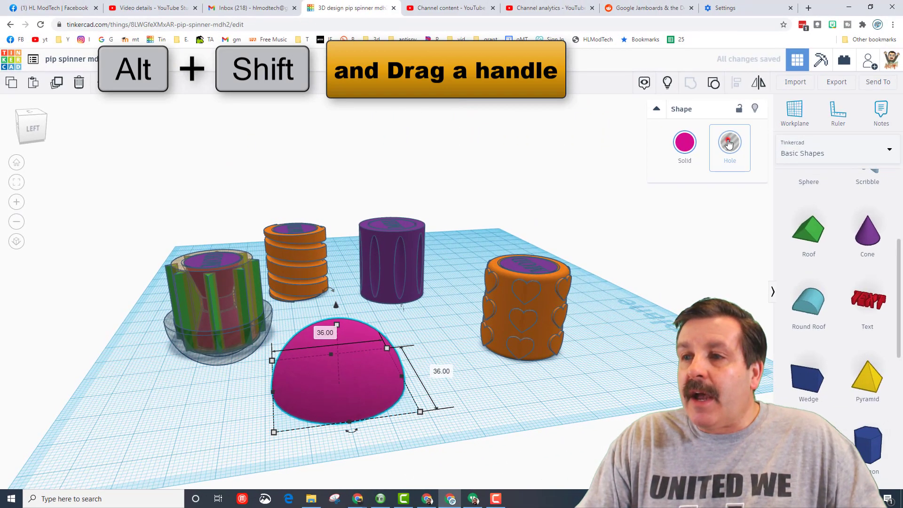
pyautogui.click(730, 142)
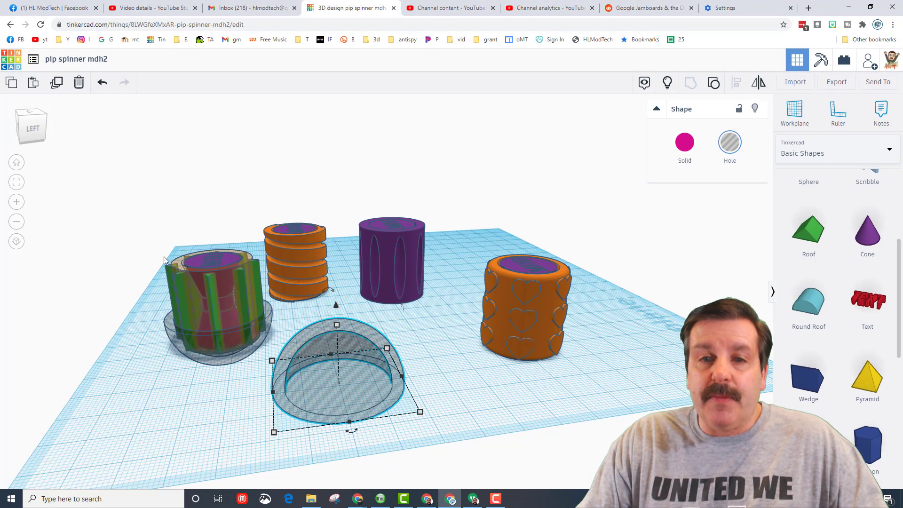
# - Show all hidden shapes and delete the hemisphere hole
pyautogui.click(666, 83)
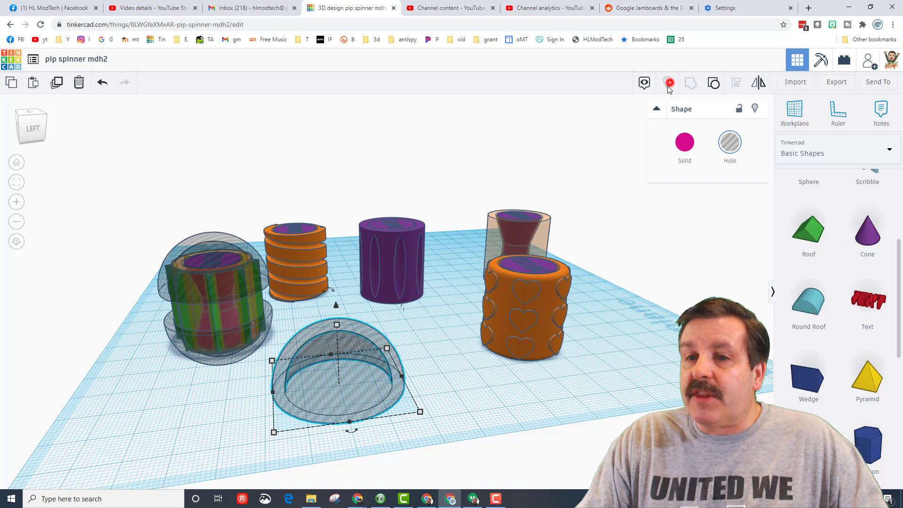
pyautogui.click(370, 385)
pyautogui.press('Delete')
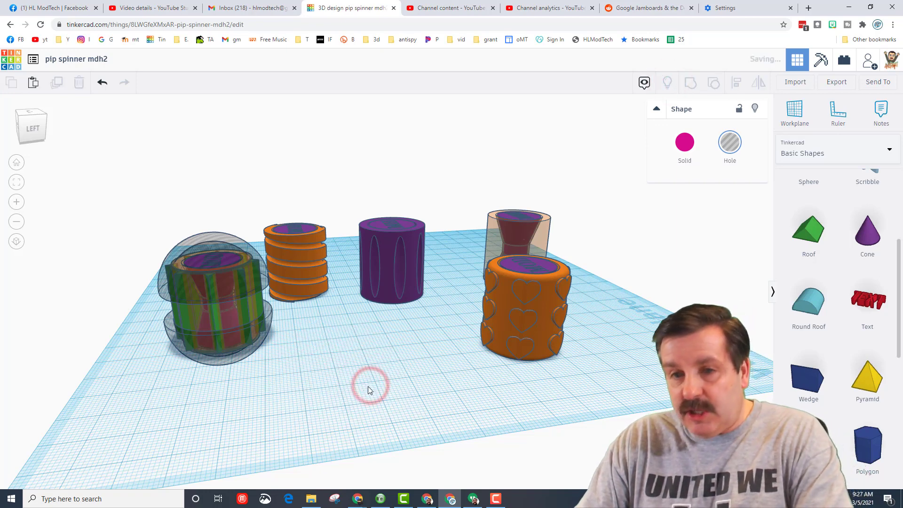
pyautogui.moveTo(100, 302); pyautogui.dragTo(135, 247, button='right')
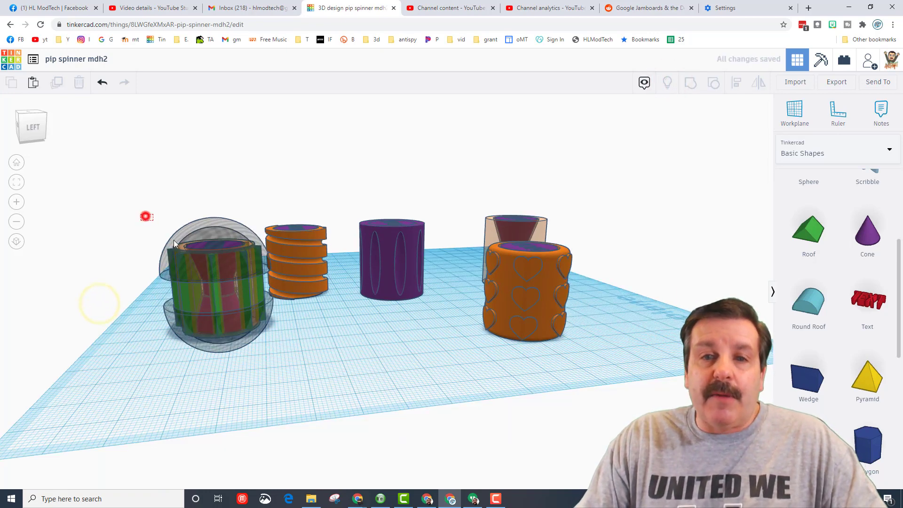
# - Group the left spinner's eight parts into one solid piece with Ctrl+G
pyautogui.moveTo(173, 243); pyautogui.dragTo(219, 333)
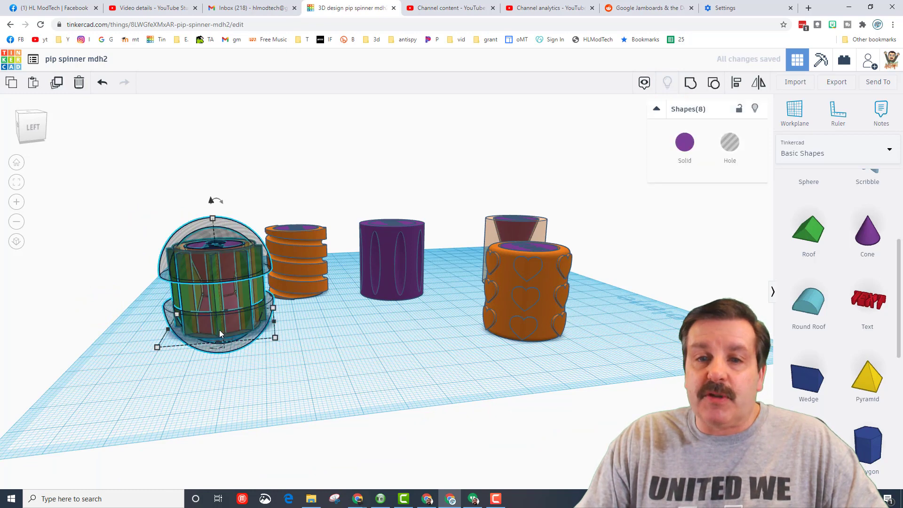
pyautogui.hotkey('ctrl', 'g')
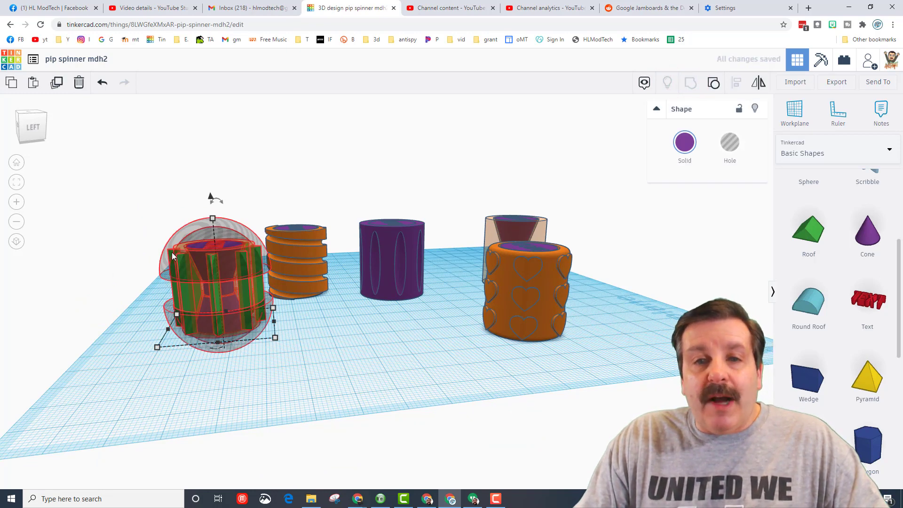
pyautogui.moveTo(161, 262); pyautogui.dragTo(242, 294, button='right')
pyautogui.moveTo(308, 306); pyautogui.dragTo(133, 250, button='right')
pyautogui.moveTo(530, 372); pyautogui.dragTo(373, 417, button='right')
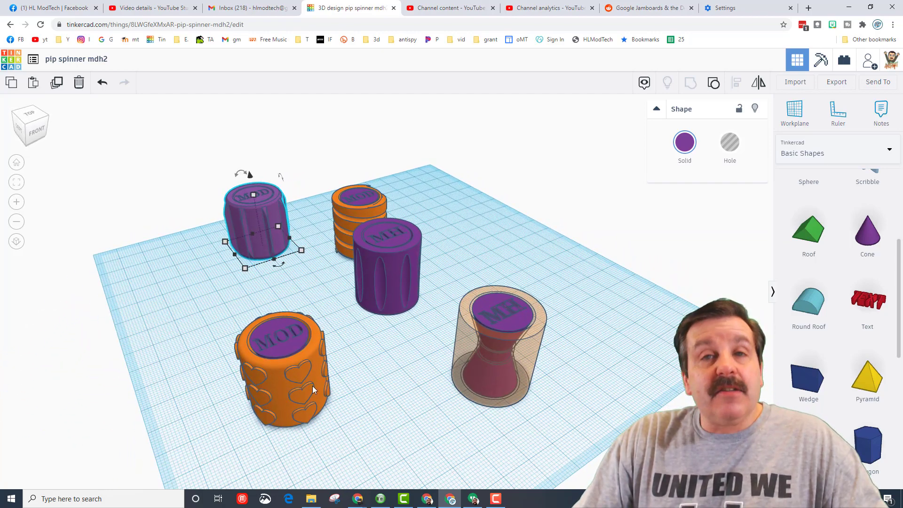
pyautogui.moveTo(385, 409); pyautogui.dragTo(526, 363, button='right')
# - Change the hourglass spinner's text hole from 'MH' to 'MOD' and narrow it slightly
pyautogui.click(610, 268)
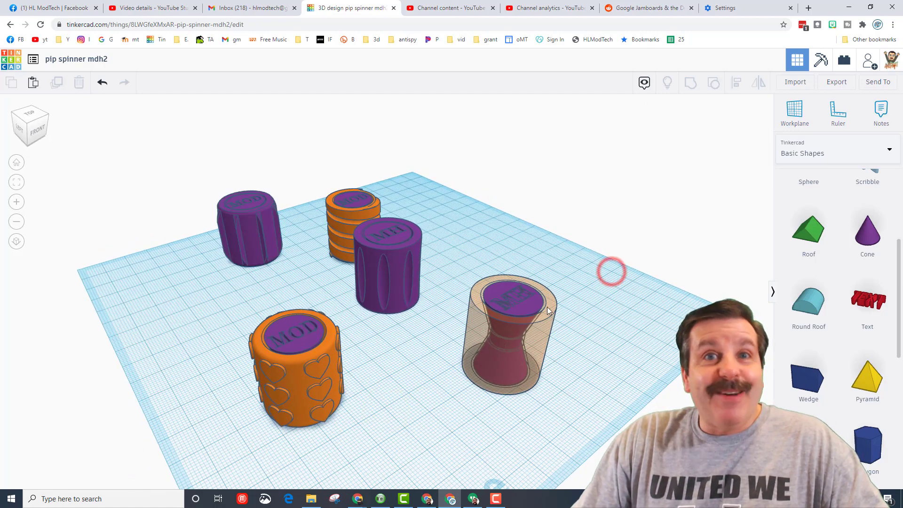
pyautogui.moveTo(424, 367); pyautogui.dragTo(555, 332, button='right')
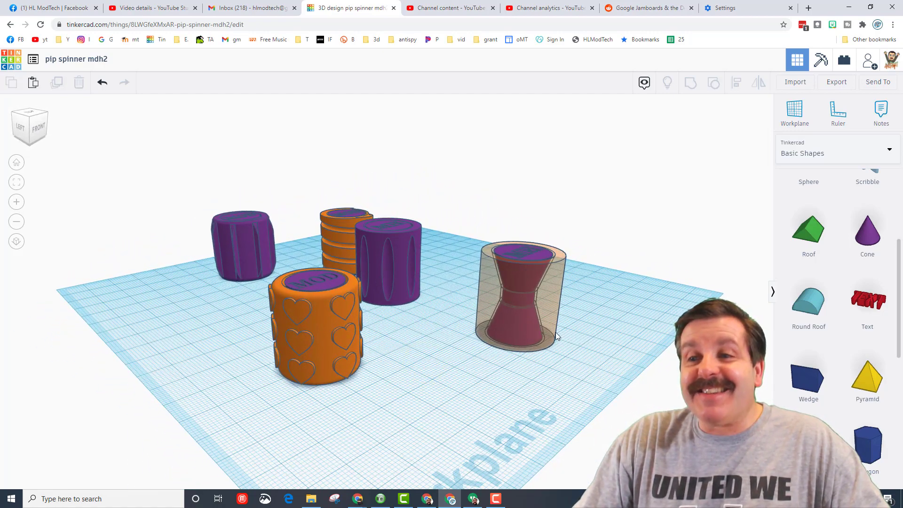
pyautogui.click(845, 159)
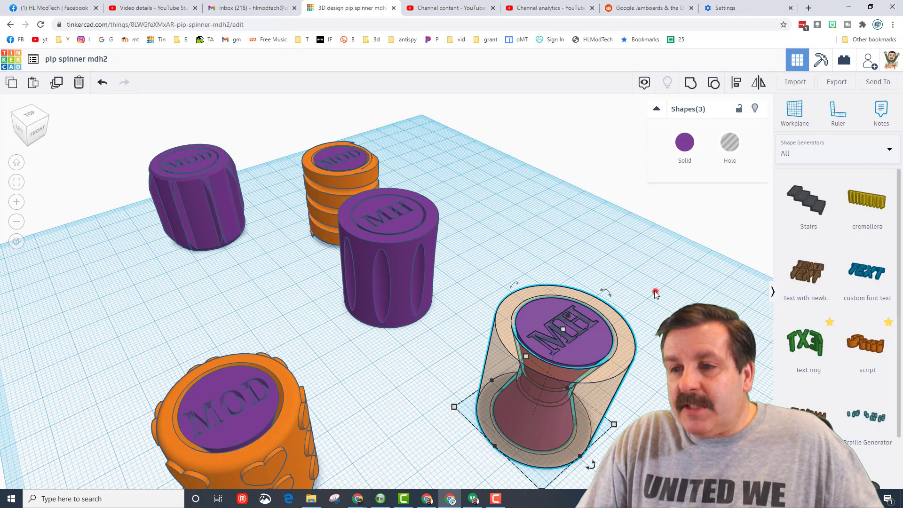
pyautogui.click(655, 290)
pyautogui.click(574, 333)
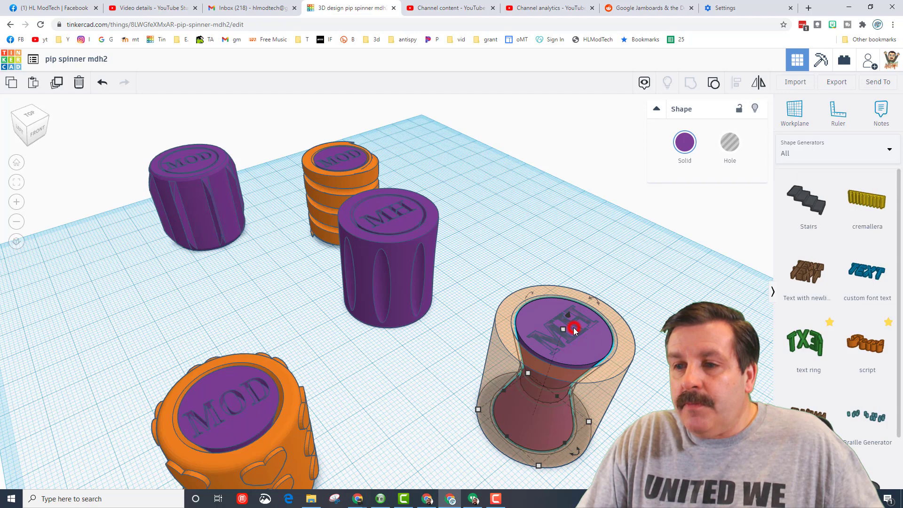
pyautogui.moveTo(663, 367); pyautogui.dragTo(526, 376, button='right')
pyautogui.click(498, 368)
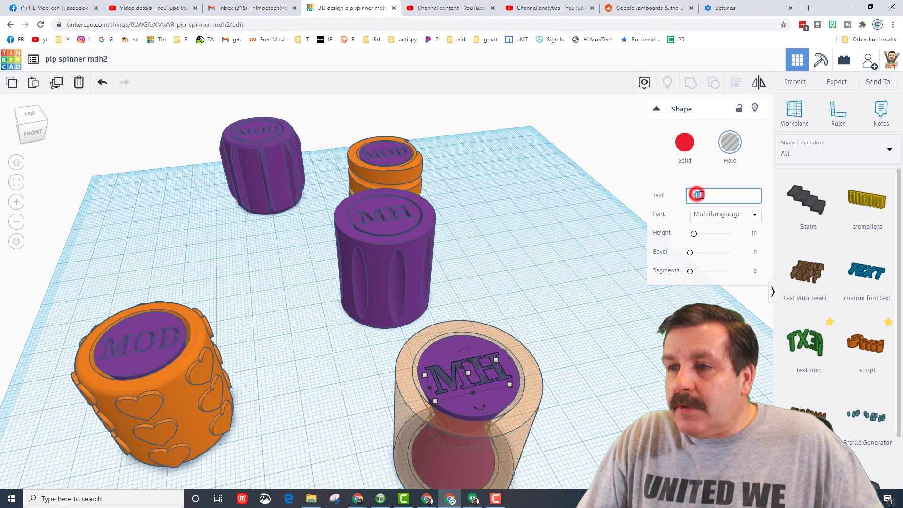
pyautogui.moveTo(696, 195); pyautogui.dragTo(701, 195)
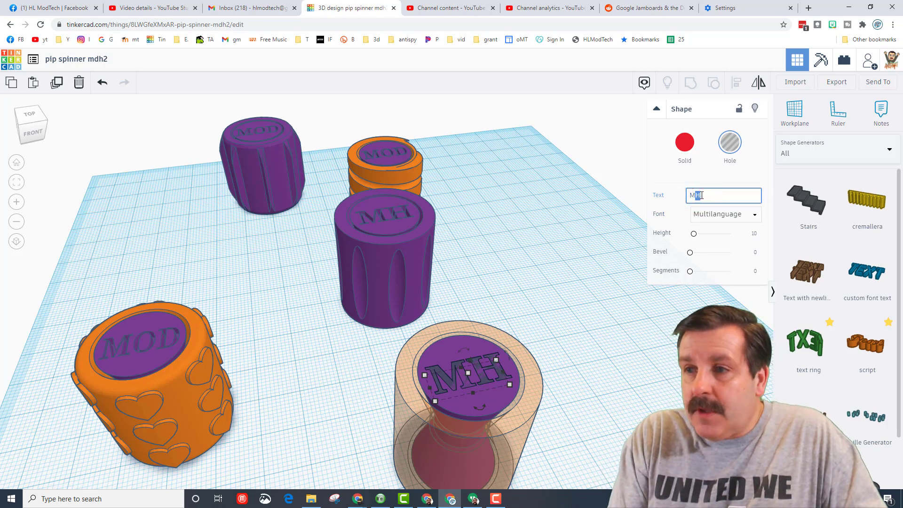
pyautogui.write('OD')
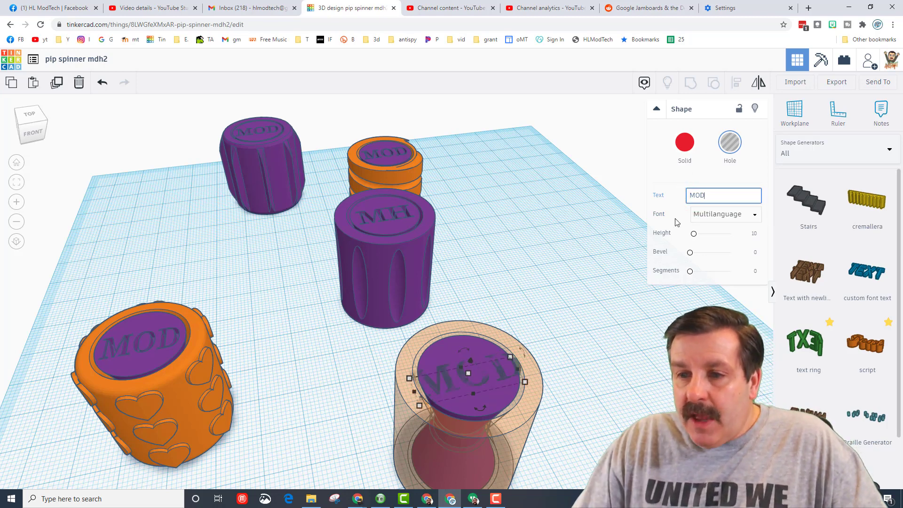
pyautogui.moveTo(517, 367); pyautogui.dragTo(506, 371)
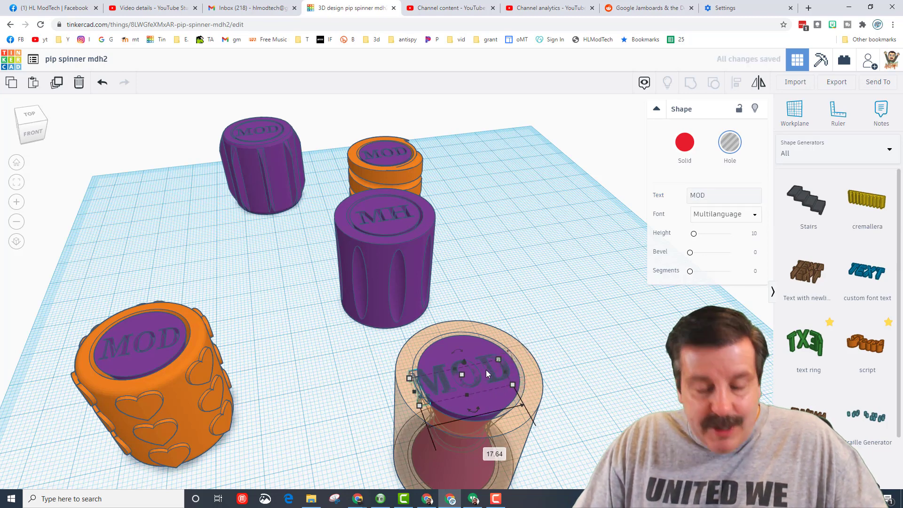
# - Align the MOD text with the purple disk, then nudge the text slightly right
pyautogui.keyDown('shift'); pyautogui.click(442, 352); pyautogui.keyUp('shift')
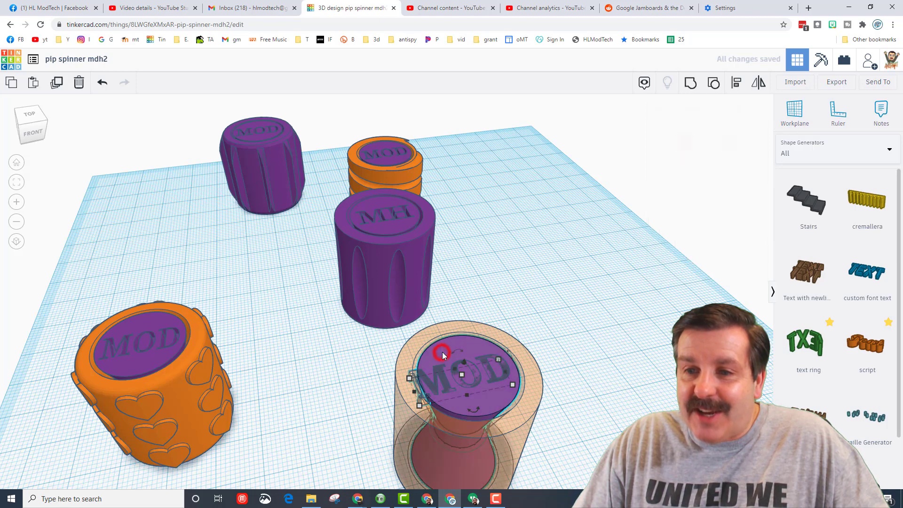
pyautogui.click(738, 85)
pyautogui.scroll(-2, 497, 392)
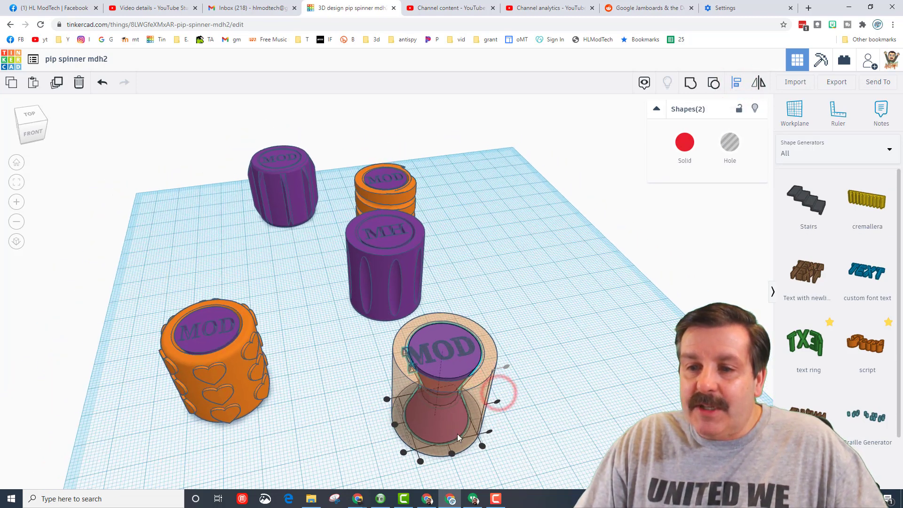
pyautogui.click(449, 447)
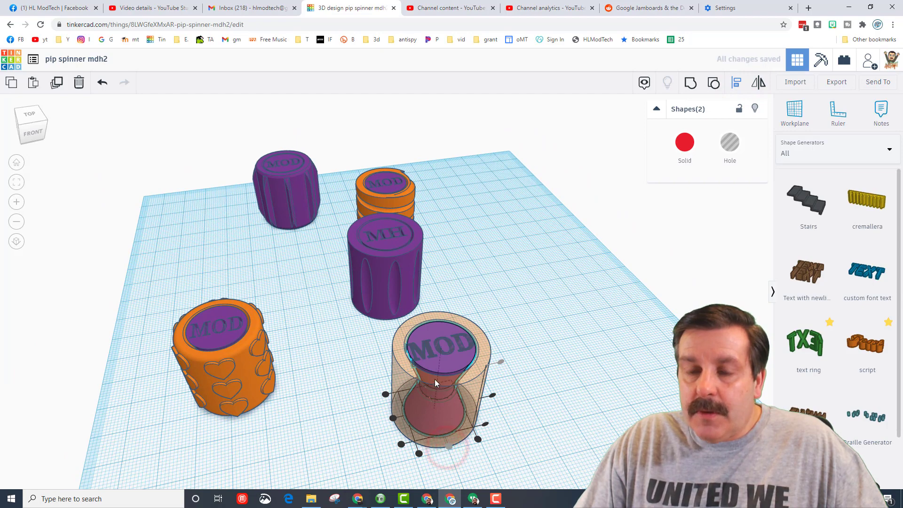
pyautogui.scroll(3, 434, 378)
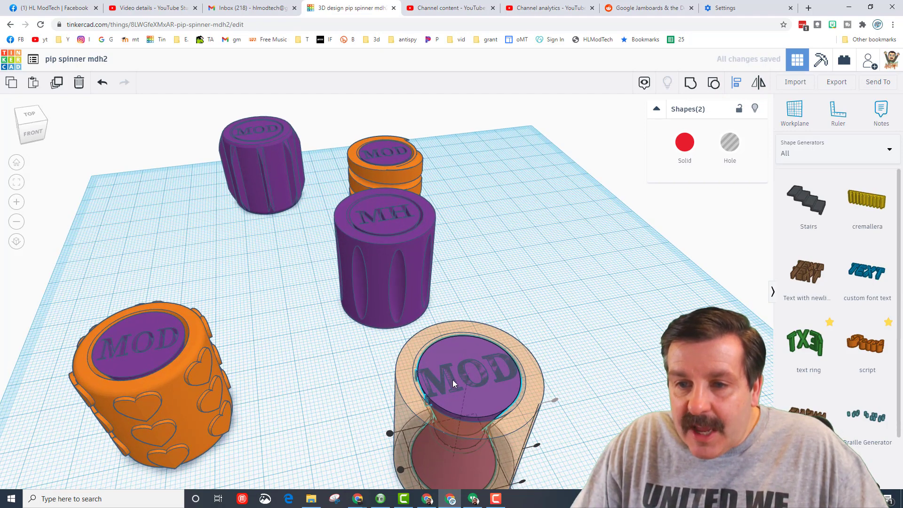
pyautogui.click(525, 312)
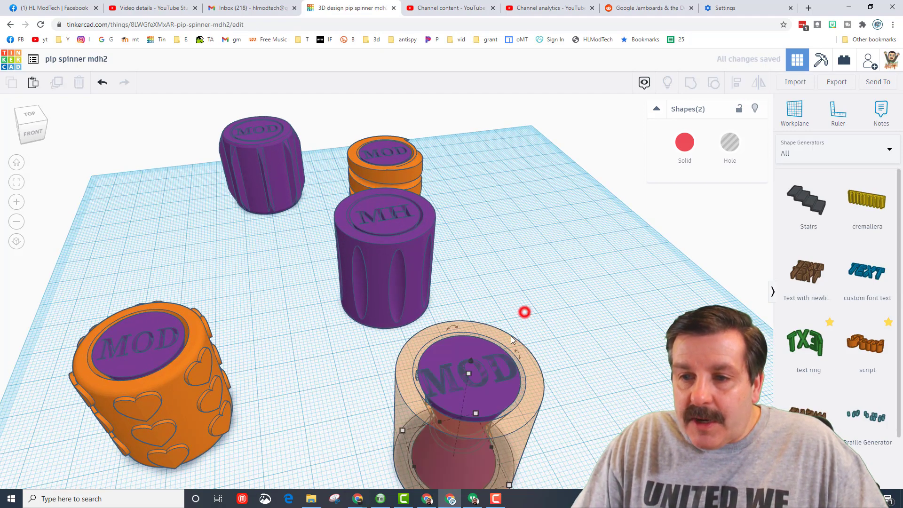
pyautogui.click(468, 380)
pyautogui.moveTo(422, 390); pyautogui.dragTo(433, 387)
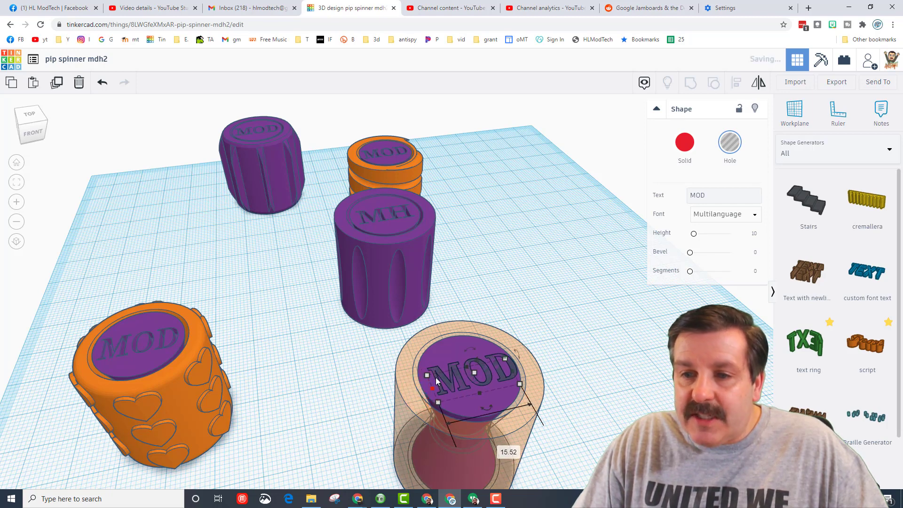
# - Centre the MOD text over the spinner cylinder
pyautogui.keyDown('shift'); pyautogui.click(448, 354); pyautogui.keyUp('shift')
pyautogui.scroll(-3, 454, 371)
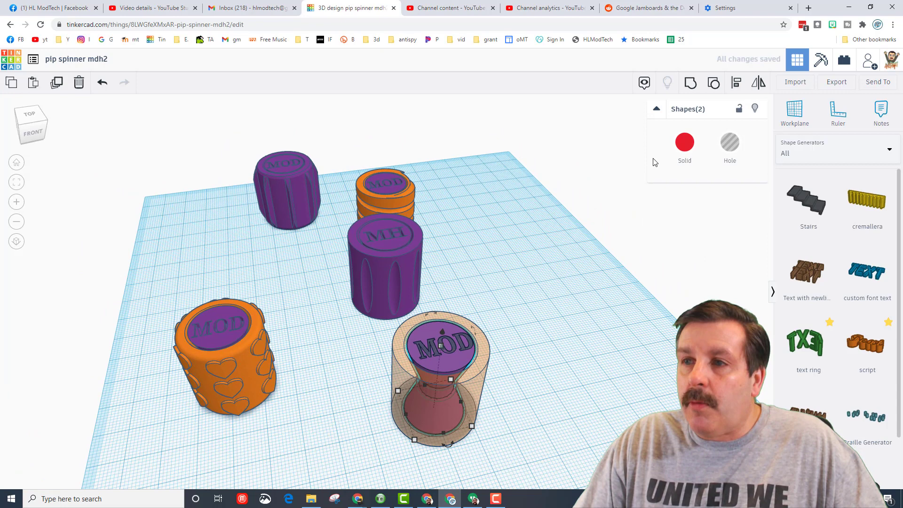
pyautogui.click(738, 84)
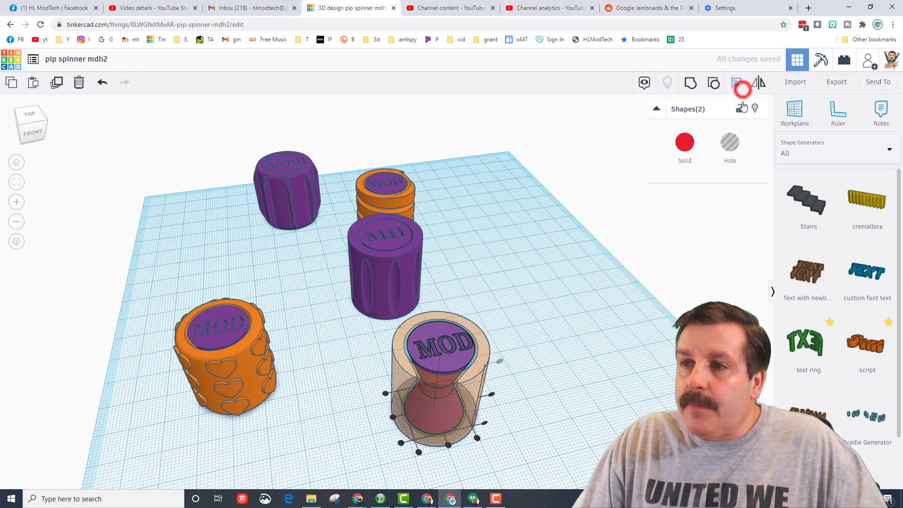
pyautogui.click(447, 442)
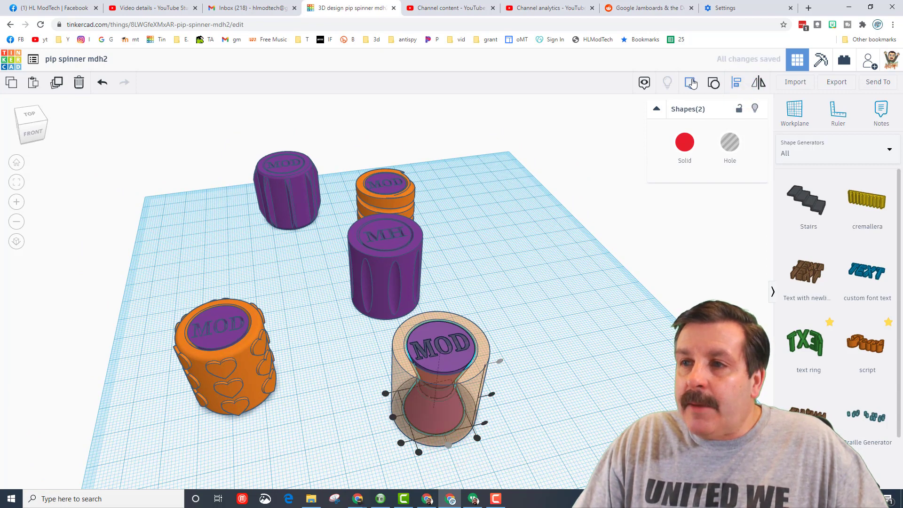
# - Lock the inner hourglass in place and fit the view to it
pyautogui.click(444, 356)
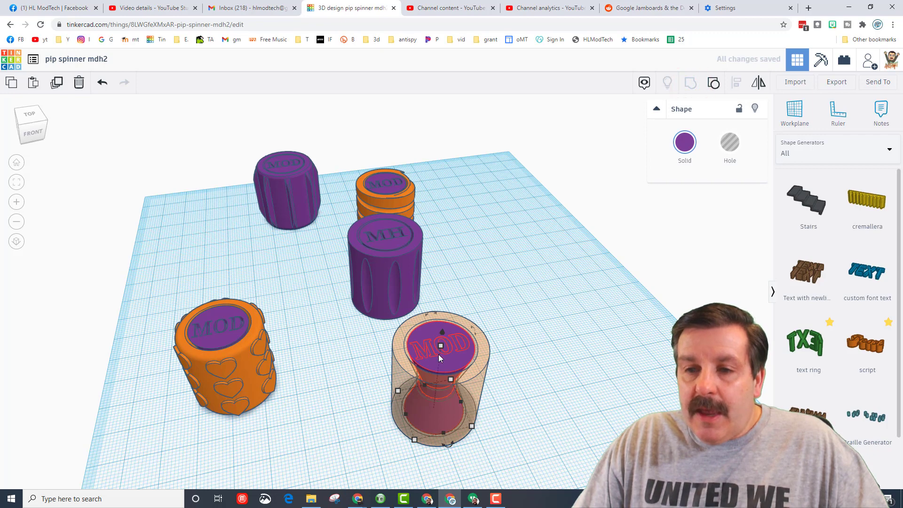
pyautogui.click(738, 110)
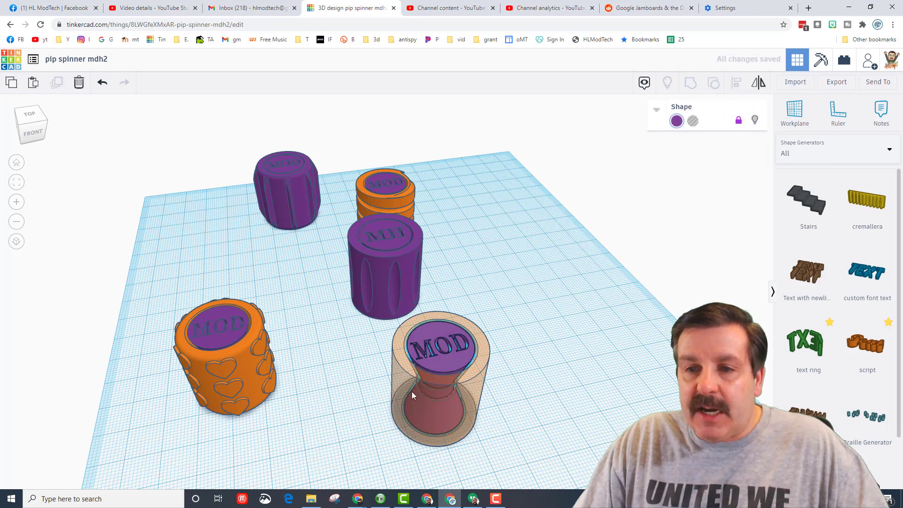
pyautogui.scroll(3, 497, 408)
pyautogui.moveTo(532, 371); pyautogui.dragTo(603, 356, button='right')
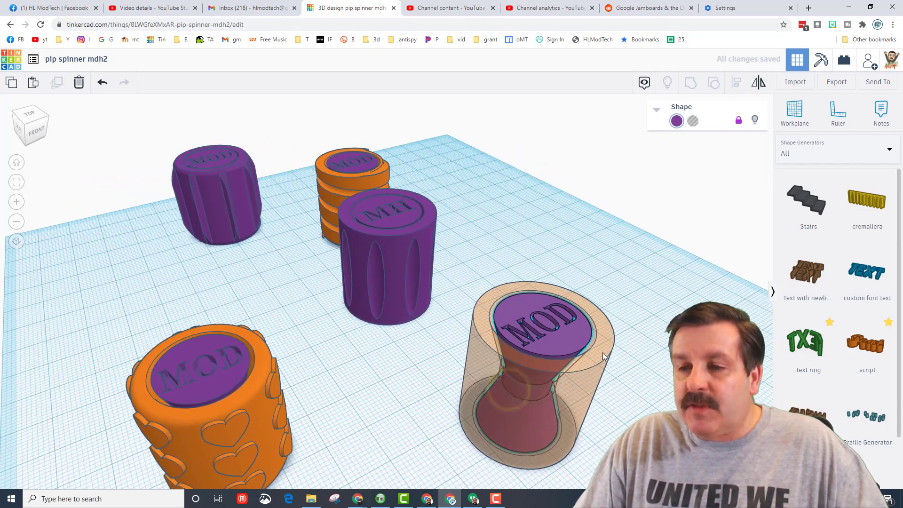
pyautogui.click(565, 382)
pyautogui.press('f')
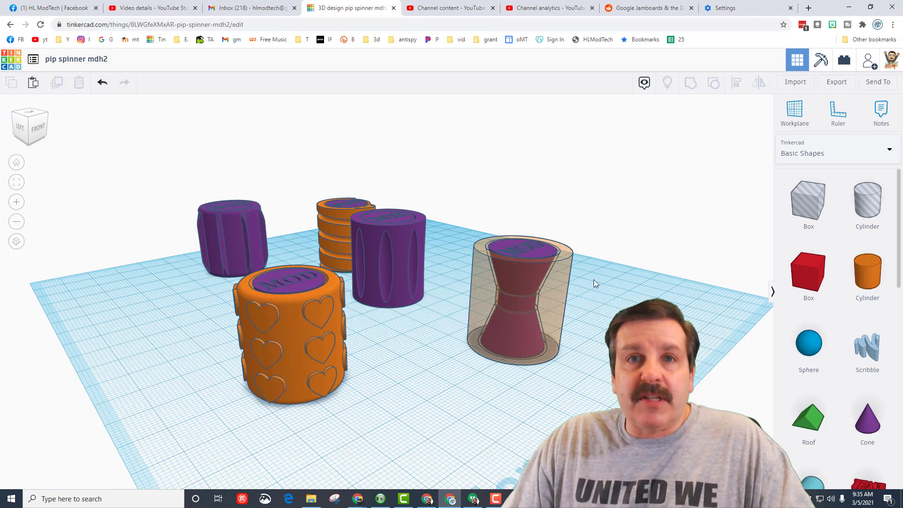
# - Add a Text Ring from the Shape Generators and make it a hole
pyautogui.click(811, 153)
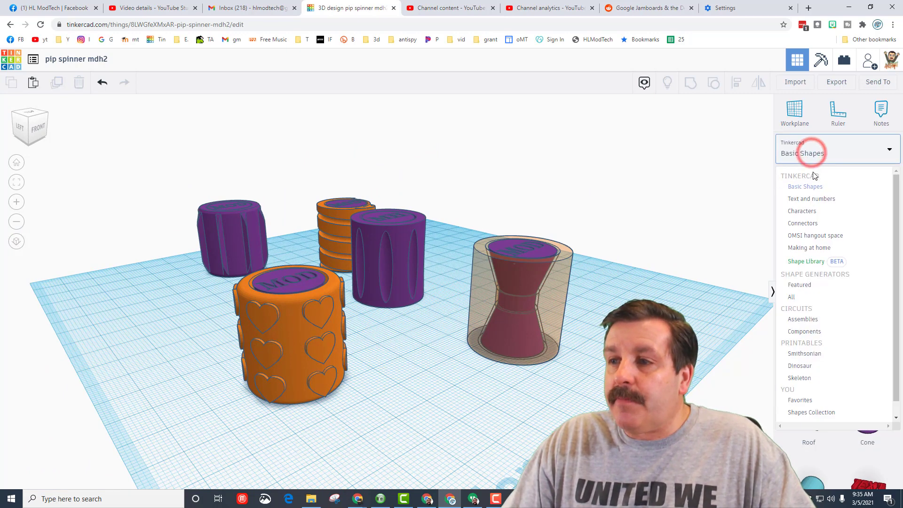
pyautogui.click(794, 300)
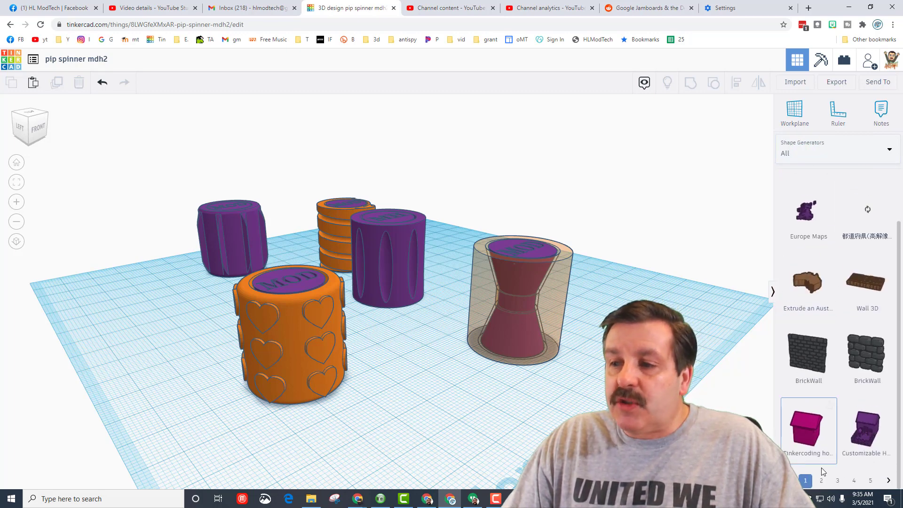
pyautogui.click(822, 481)
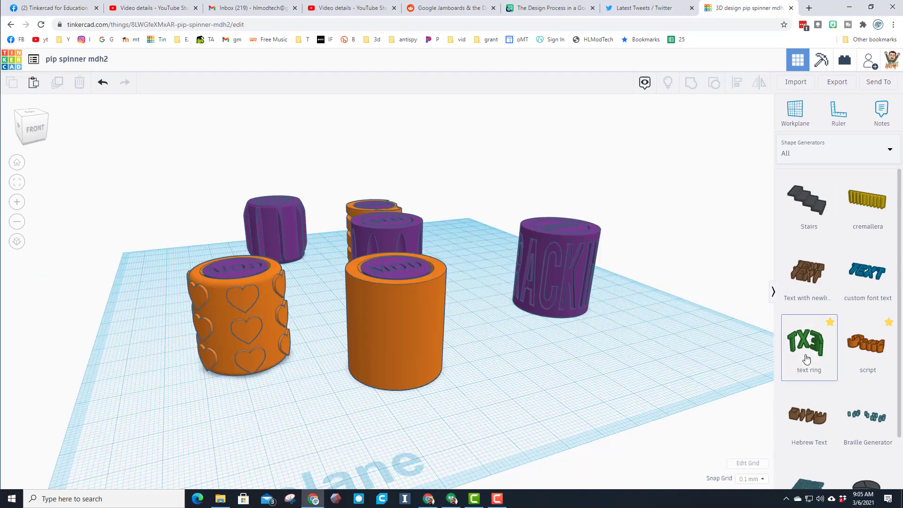
pyautogui.moveTo(808, 357); pyautogui.dragTo(436, 383)
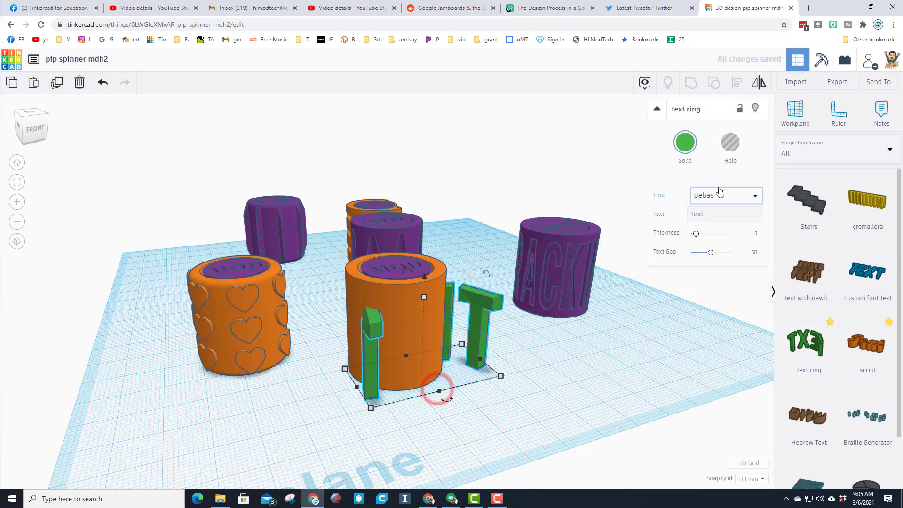
pyautogui.click(728, 141)
# - Set the ring to Bebas font, text 'Get Crackin', and text gap 8.62
pyautogui.click(719, 194)
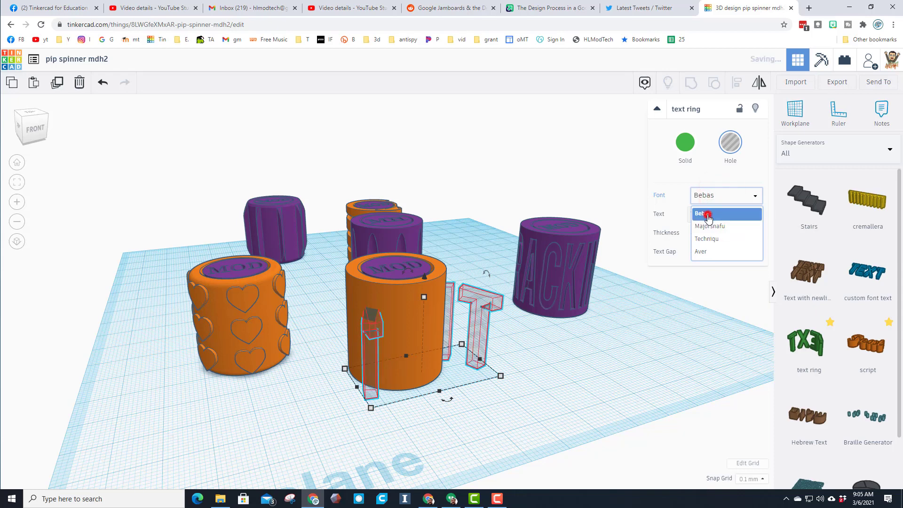
pyautogui.click(709, 218)
pyautogui.click(713, 215)
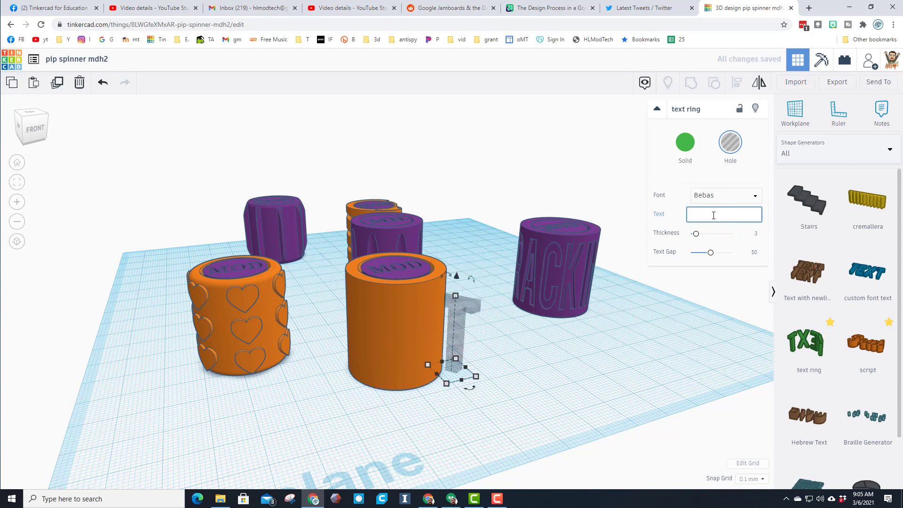
pyautogui.write('Get')
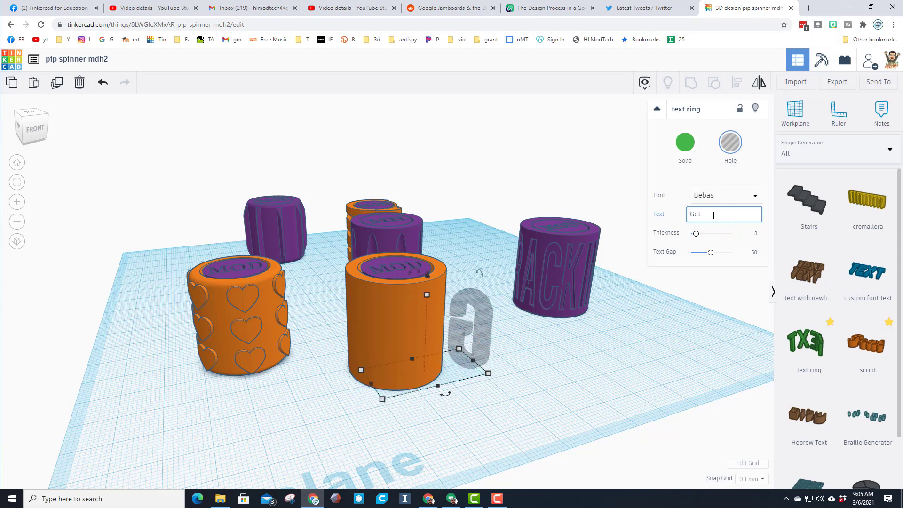
pyautogui.write('  Crackin')
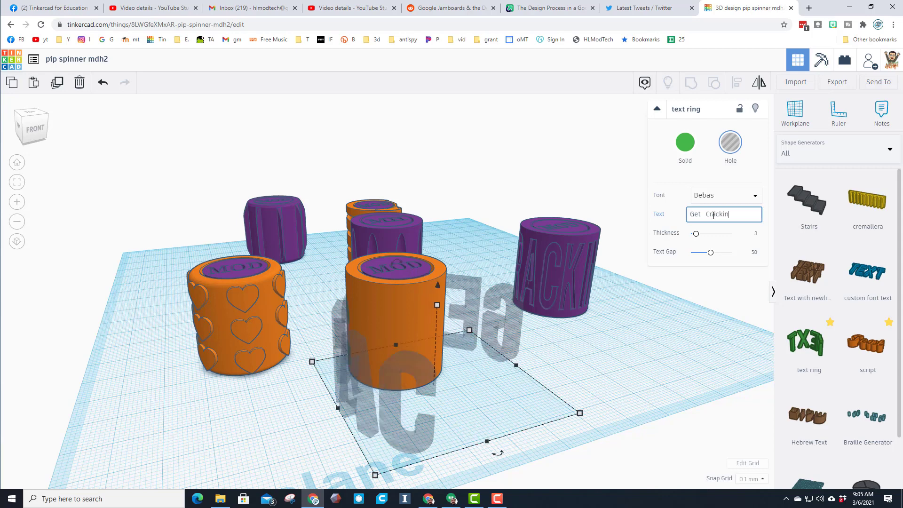
pyautogui.moveTo(522, 393); pyautogui.dragTo(569, 333, button='right')
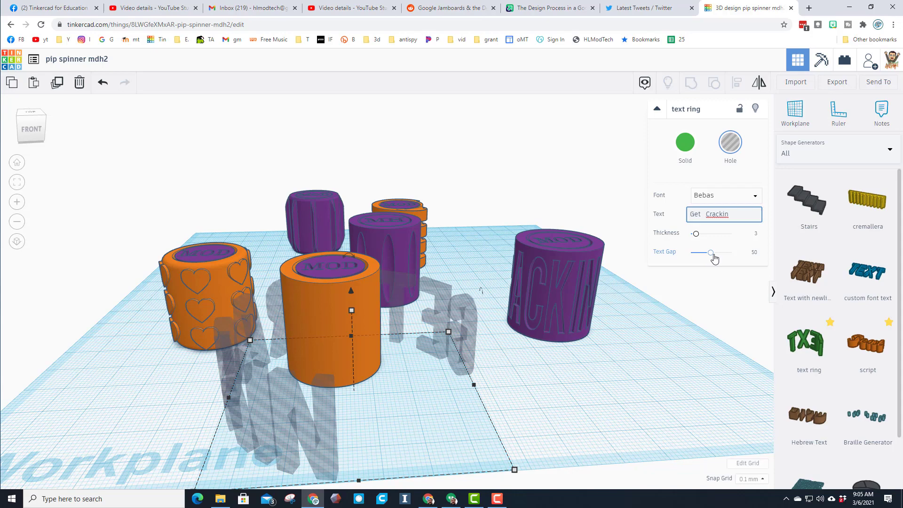
pyautogui.moveTo(714, 258); pyautogui.dragTo(696, 259)
pyautogui.moveTo(600, 333)
pyautogui.mouseDown(button='right')
pyautogui.moveTo(473, 331)
pyautogui.moveTo(703, 337)
pyautogui.moveTo(607, 335)
pyautogui.mouseUp(button='right')
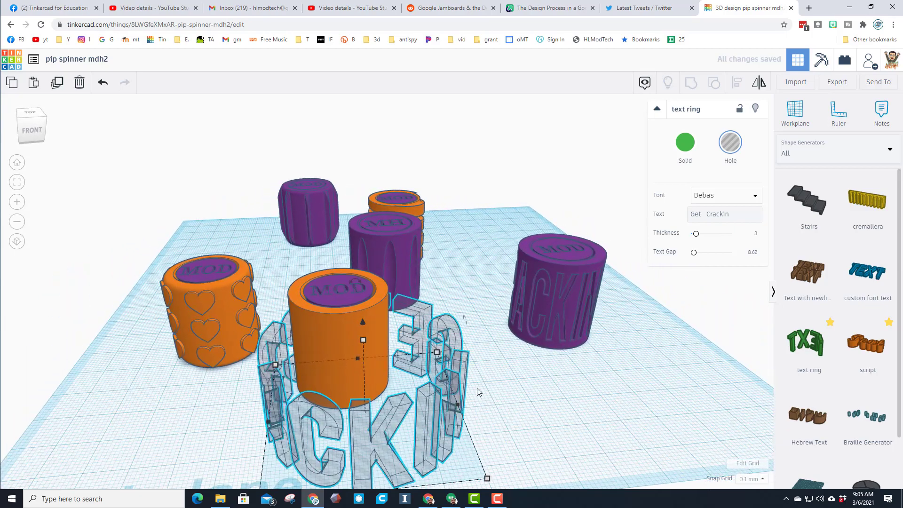
# - Move the Get Crackin text ring over to the orange cylinder
pyautogui.moveTo(428, 421); pyautogui.dragTo(422, 399)
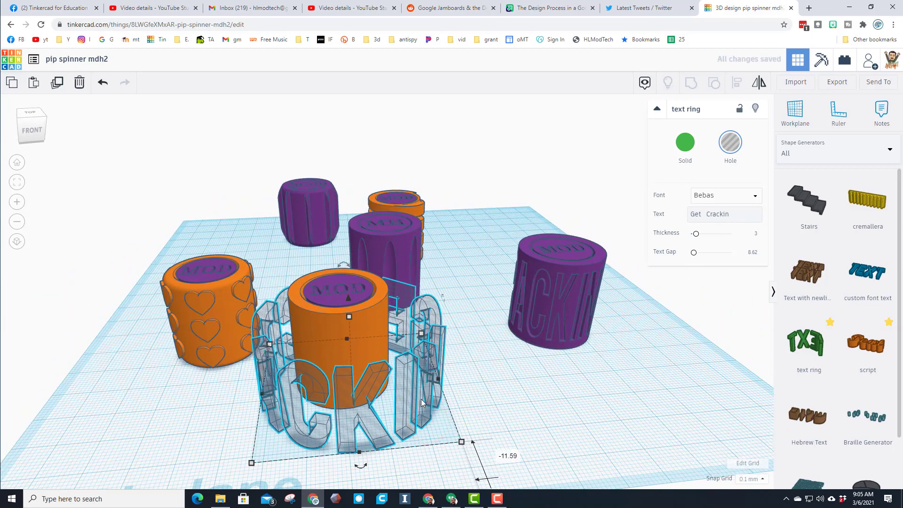
pyautogui.moveTo(428, 411); pyautogui.dragTo(356, 420, button='right')
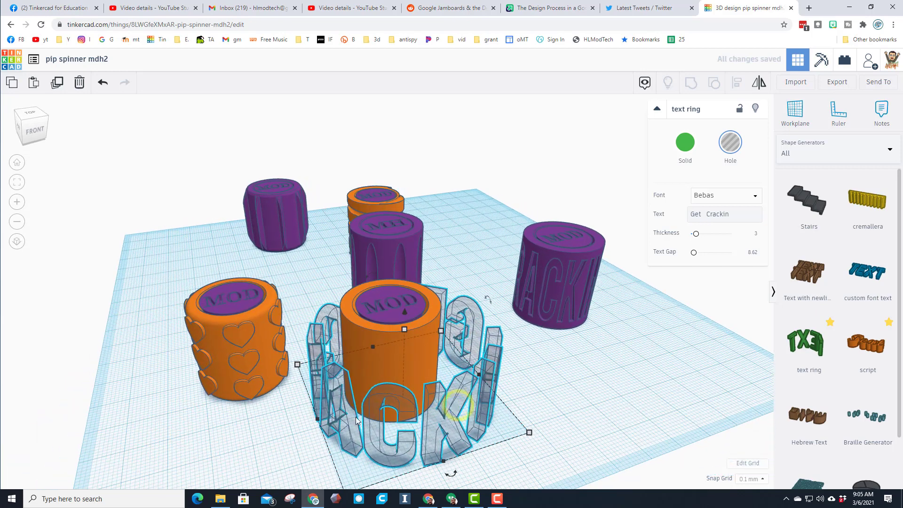
pyautogui.click(294, 425)
# - Centre the text ring on the orange cylinder and MOD top in both directions
pyautogui.moveTo(293, 444); pyautogui.dragTo(442, 320)
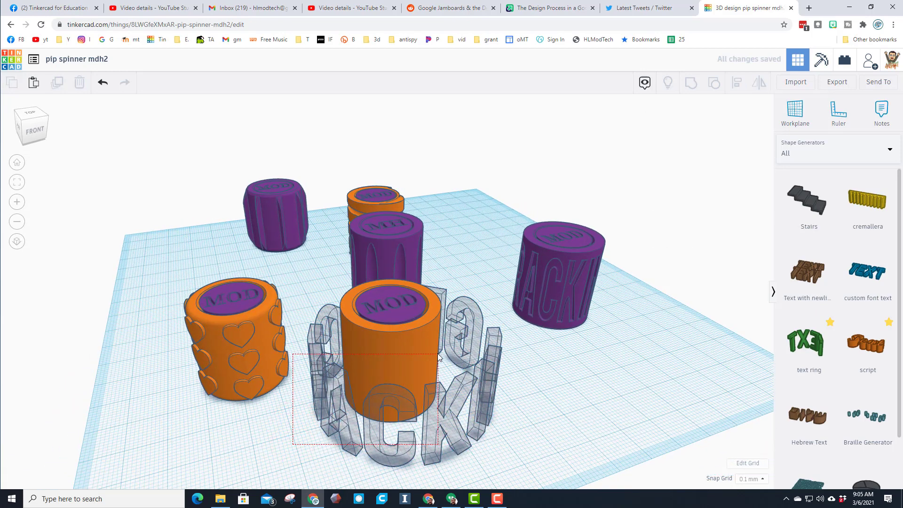
pyautogui.moveTo(442, 374); pyautogui.dragTo(443, 374)
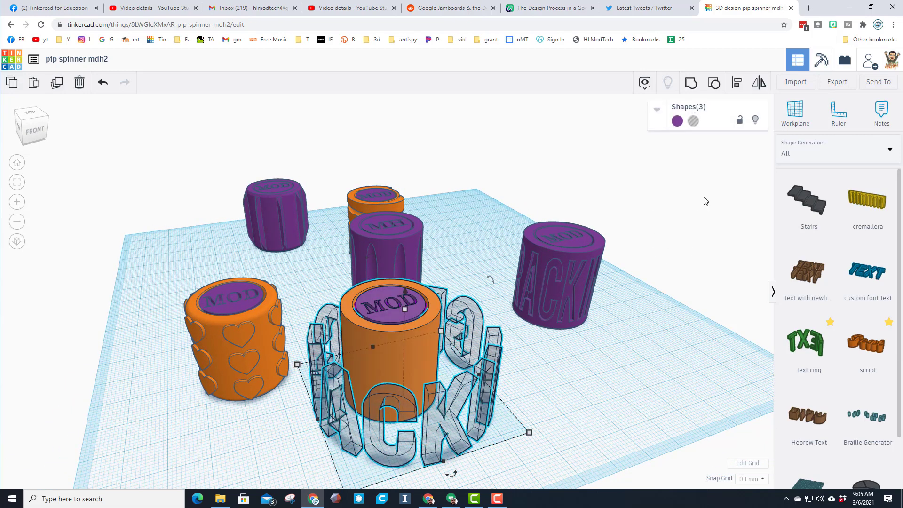
pyautogui.click(737, 83)
pyautogui.click(409, 357)
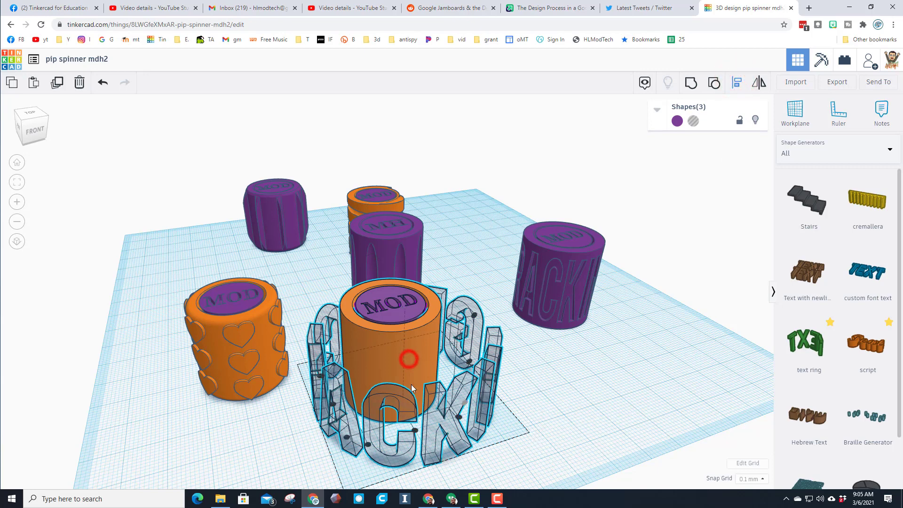
pyautogui.click(415, 432)
pyautogui.click(332, 405)
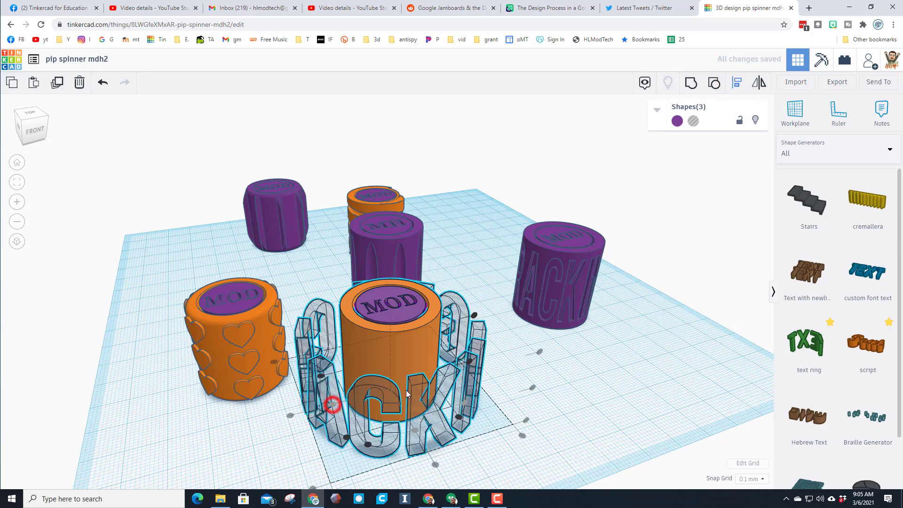
pyautogui.click(471, 361)
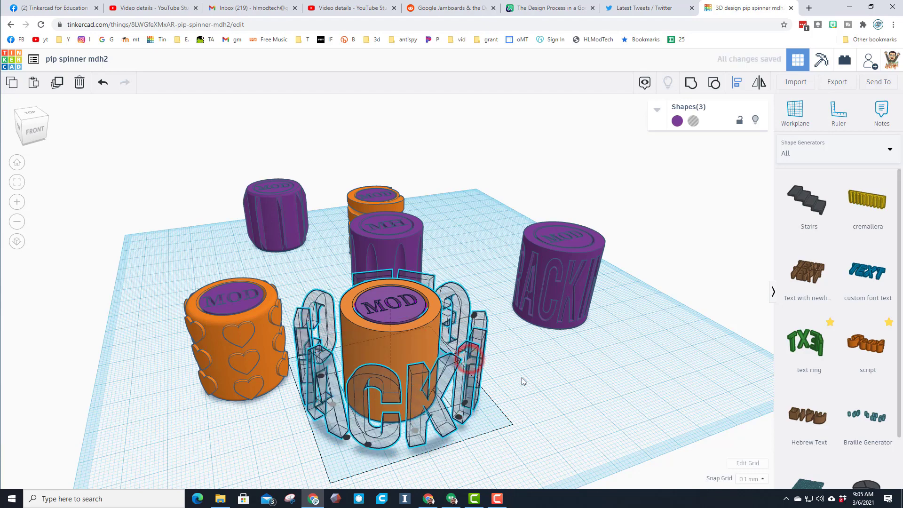
pyautogui.click(567, 387)
pyautogui.moveTo(566, 387); pyautogui.dragTo(480, 365, button='right')
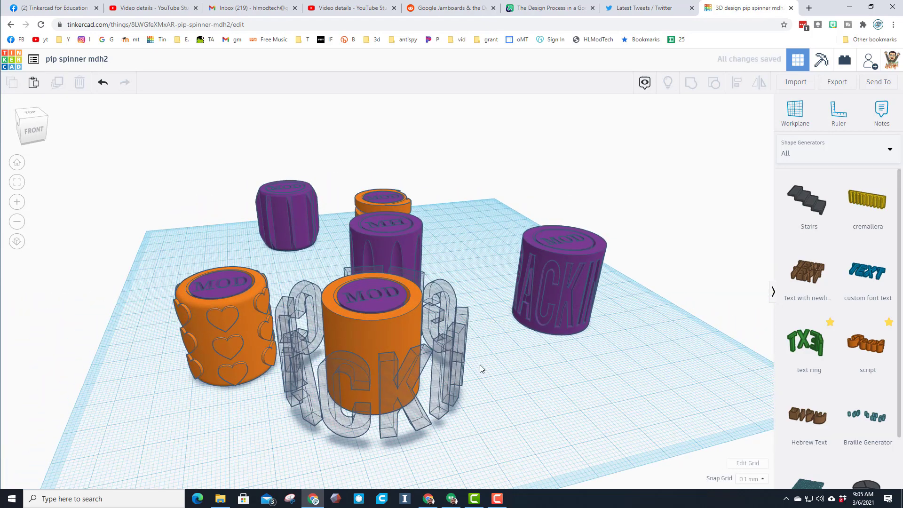
pyautogui.click(464, 360)
# - Shrink the text ring evenly to about 27.6 across and raise it to 23.09 tall
pyautogui.hotkey('alt', 'shift')
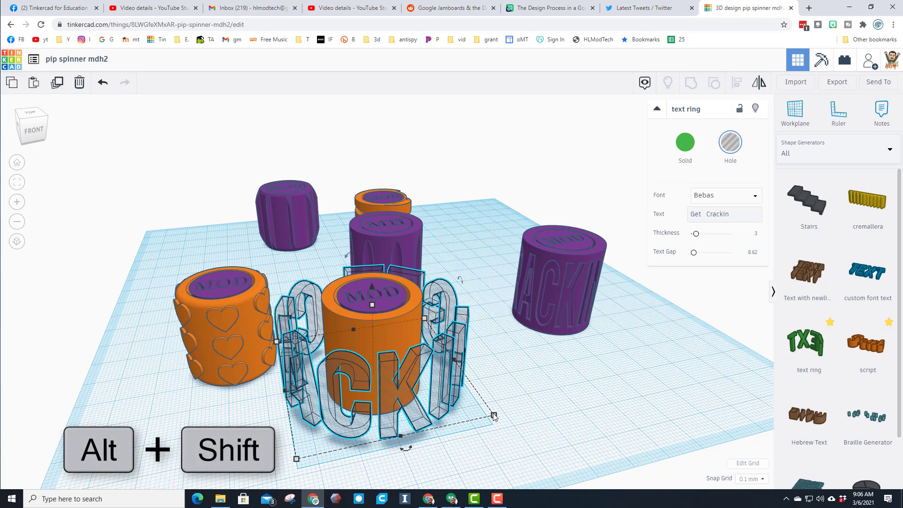
pyautogui.keyDown('alt'); pyautogui.keyDown('shift'); pyautogui.moveTo(494, 415); pyautogui.dragTo(437, 396); pyautogui.keyUp('shift'); pyautogui.keyUp('alt')
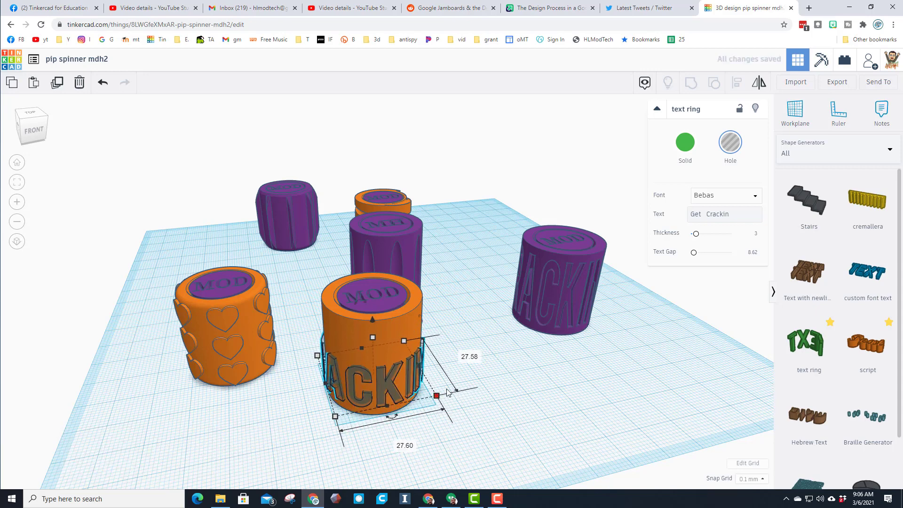
pyautogui.click(500, 365)
pyautogui.moveTo(500, 366); pyautogui.dragTo(394, 362, button='right')
pyautogui.click(387, 361)
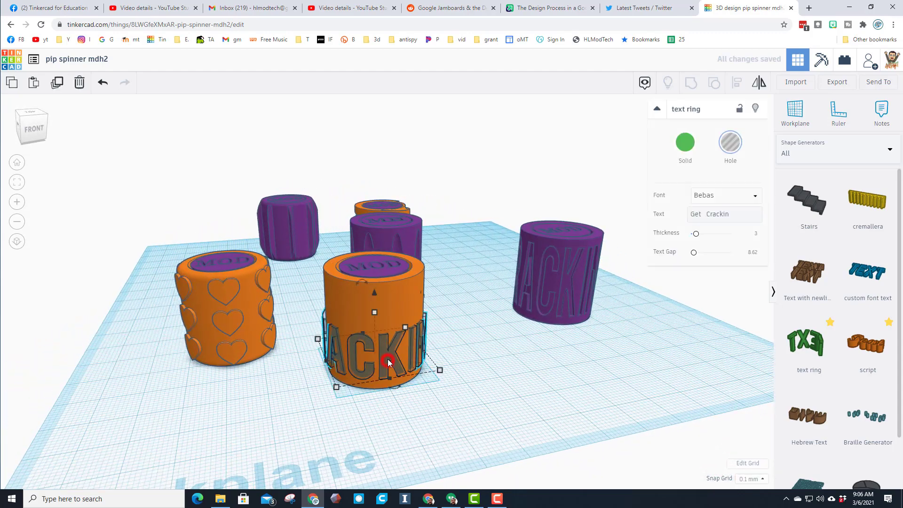
pyautogui.moveTo(375, 313); pyautogui.dragTo(371, 278)
# - Re-centre the resized text ring within the orange cylinder's wall
pyautogui.click(324, 393)
pyautogui.moveTo(308, 327); pyautogui.dragTo(346, 369)
pyautogui.click(735, 85)
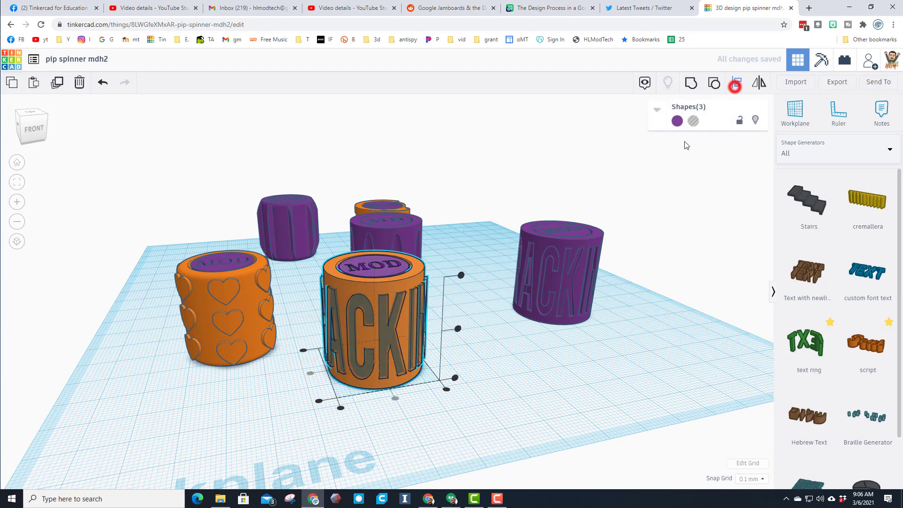
pyautogui.click(353, 282)
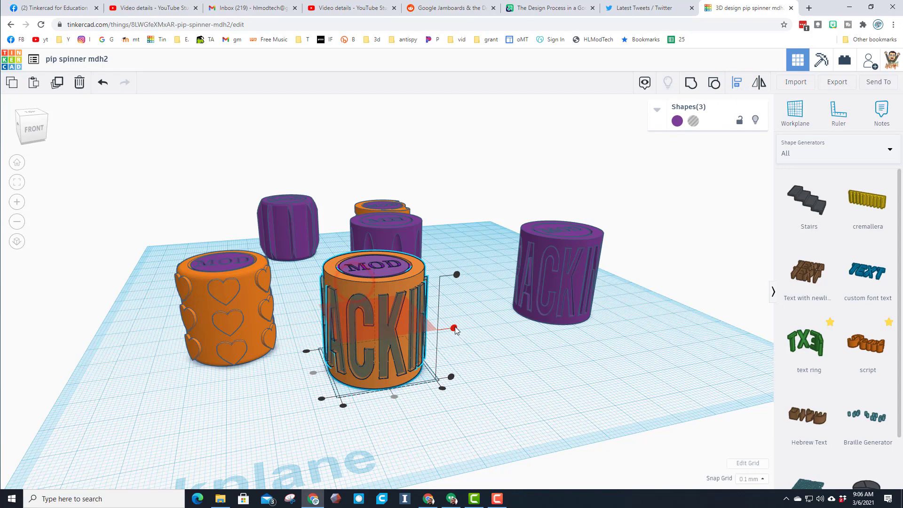
pyautogui.click(454, 328)
pyautogui.click(389, 408)
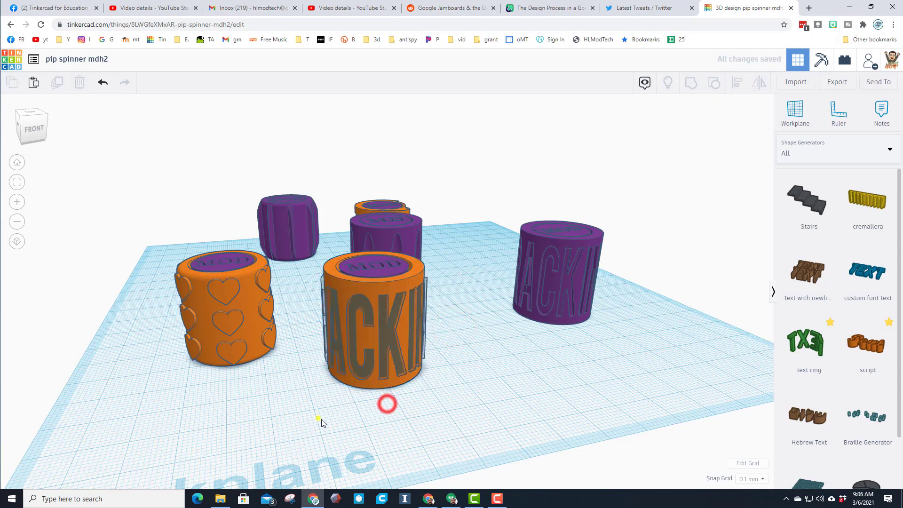
pyautogui.moveTo(316, 419); pyautogui.dragTo(253, 426, button='right')
# - Select the orange cylinder with the 'Get Crackin' text ring and group them into one shape
pyautogui.click(256, 408)
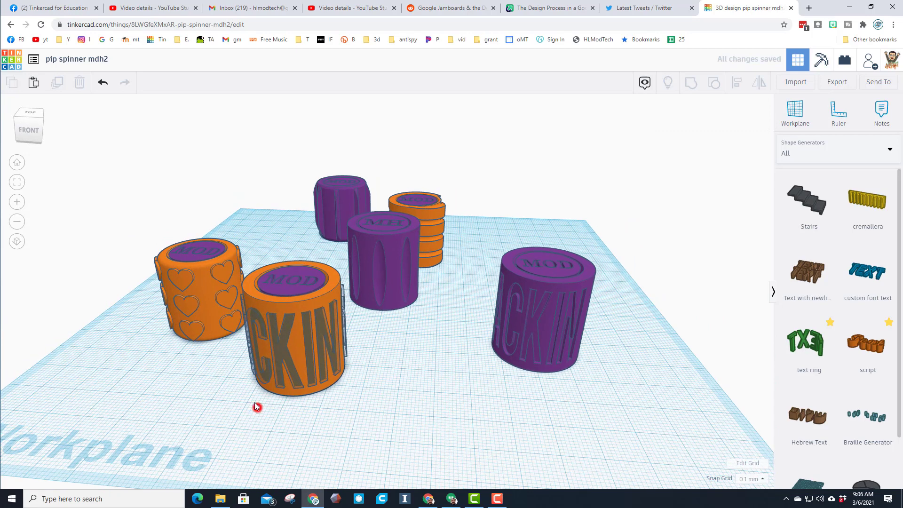
pyautogui.moveTo(264, 391); pyautogui.dragTo(265, 392)
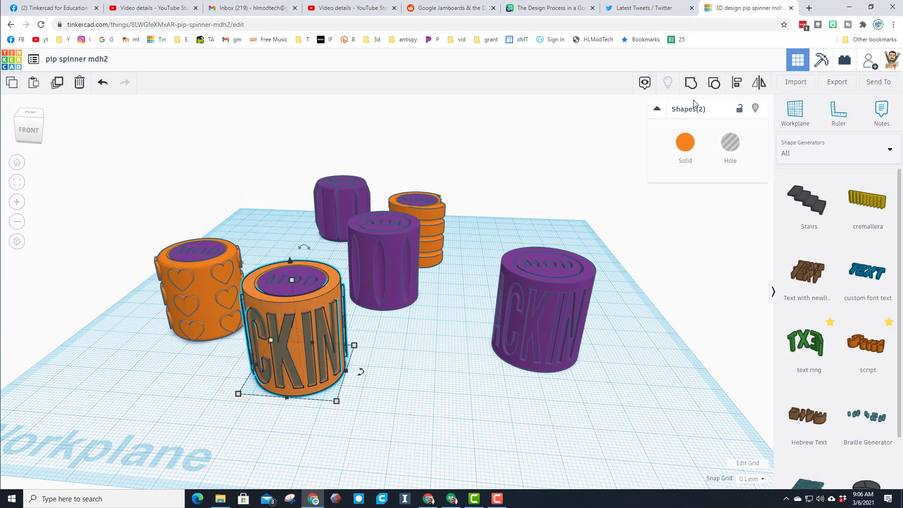
pyautogui.click(691, 84)
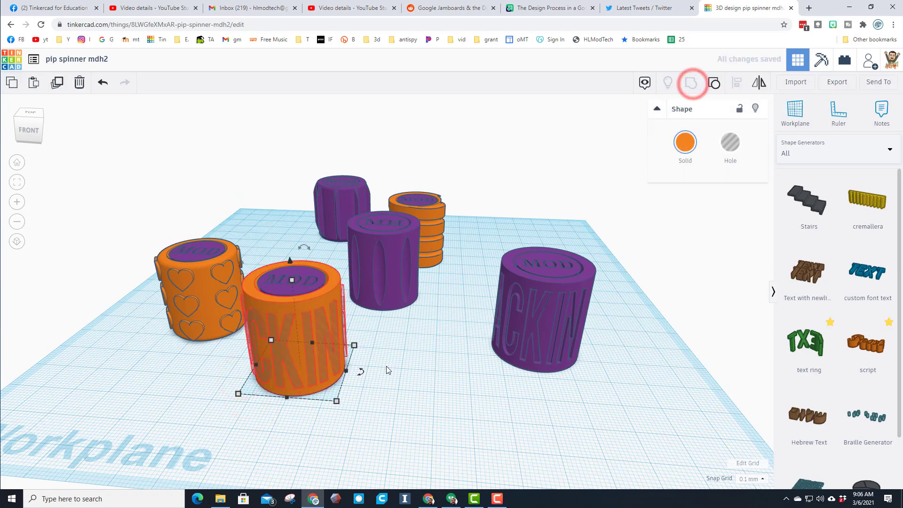
pyautogui.moveTo(276, 414); pyautogui.dragTo(403, 320, button='right')
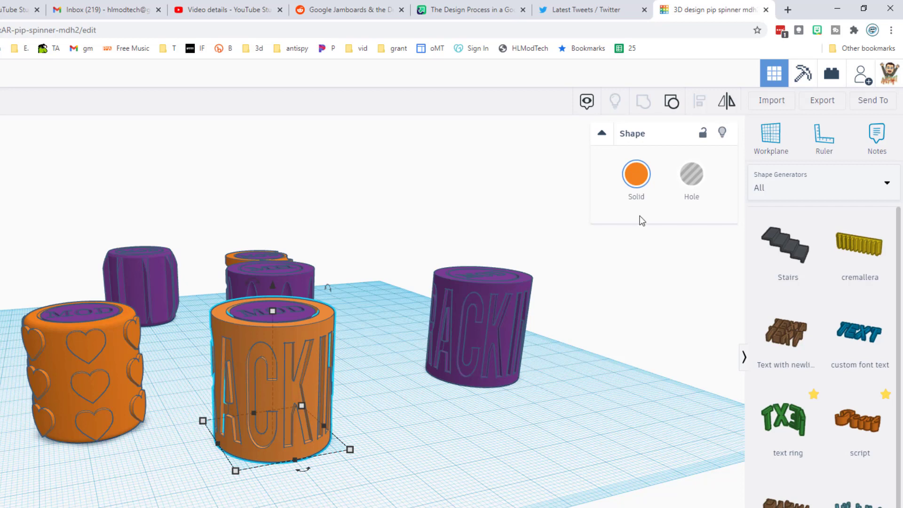
# - Make the grouped spinner transparent to inspect the engraved letters, then return it to solid orange
pyautogui.click(636, 174)
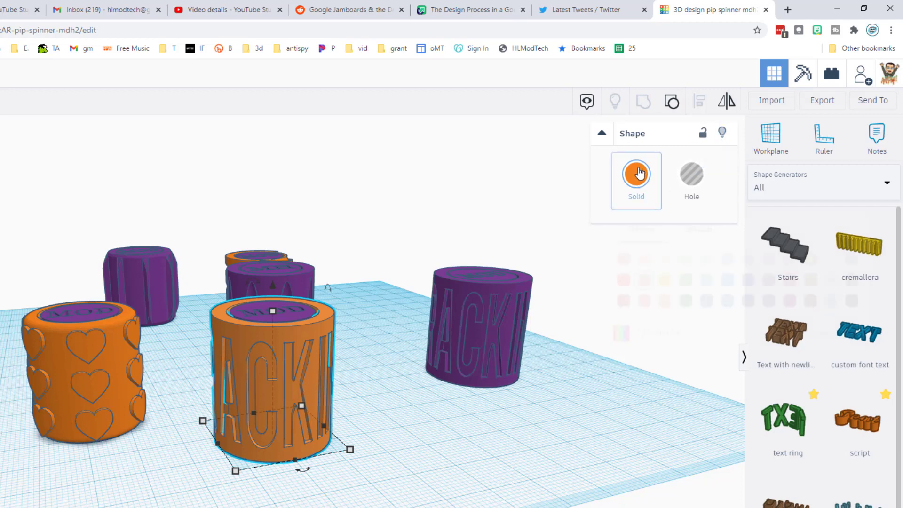
pyautogui.click(810, 333)
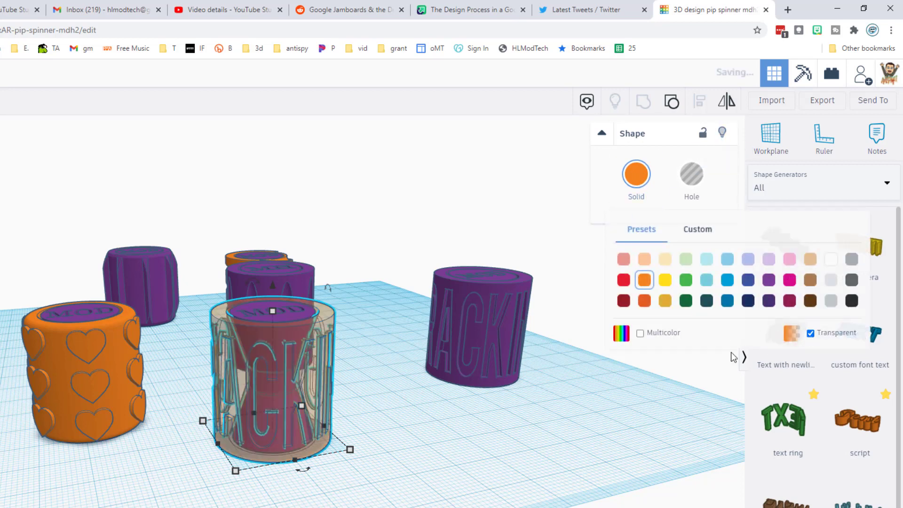
pyautogui.click(379, 493)
pyautogui.moveTo(378, 493); pyautogui.dragTo(380, 444, button='right')
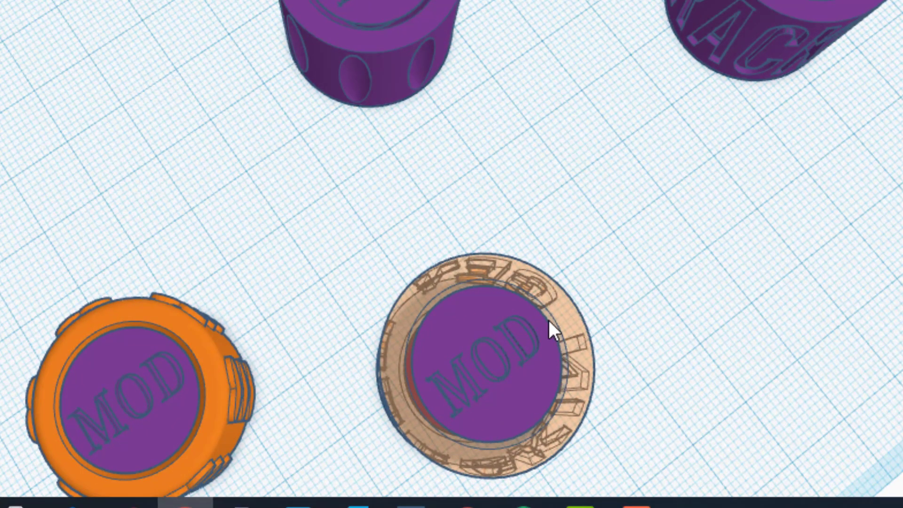
pyautogui.moveTo(530, 314); pyautogui.dragTo(284, 144, button='right')
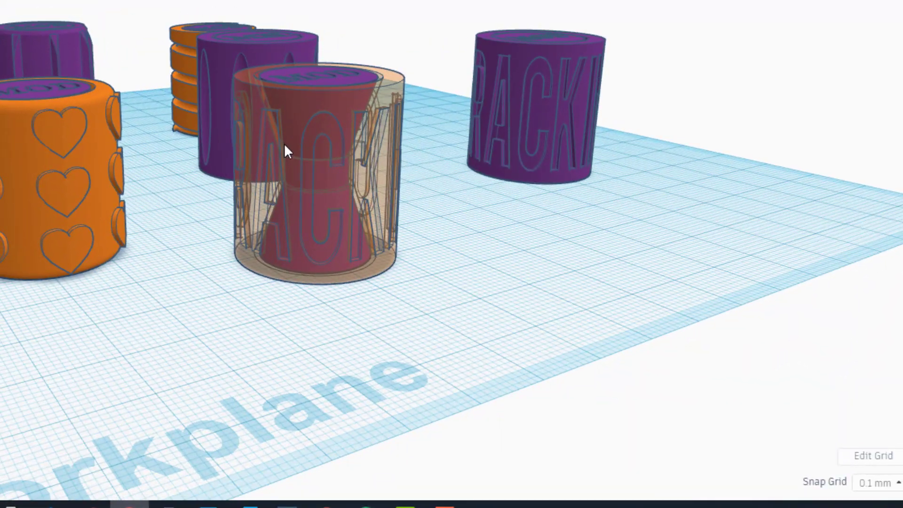
pyautogui.moveTo(351, 253); pyautogui.dragTo(423, 184, button='right')
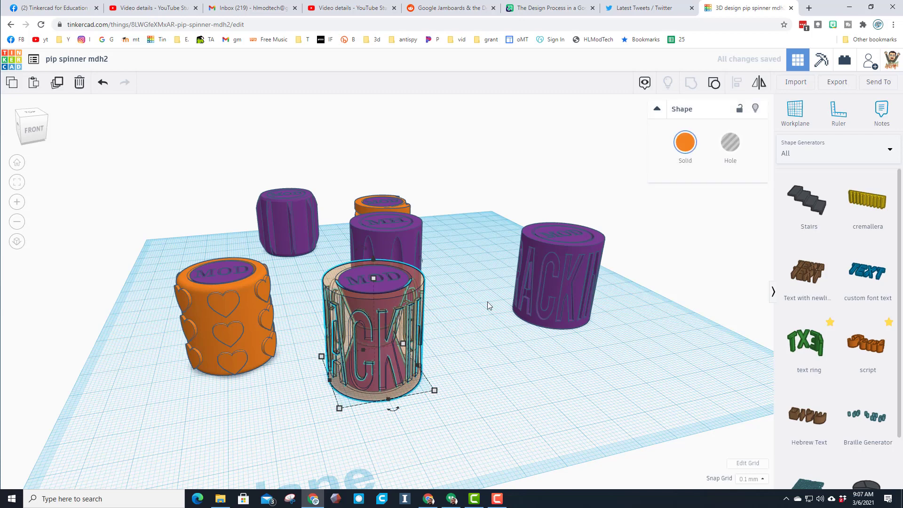
pyautogui.click(685, 143)
pyautogui.click(827, 272)
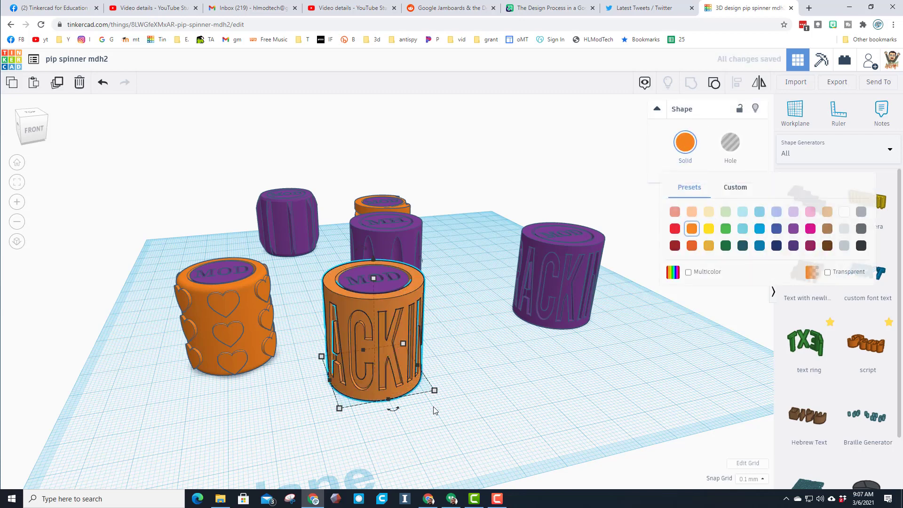
pyautogui.click(469, 395)
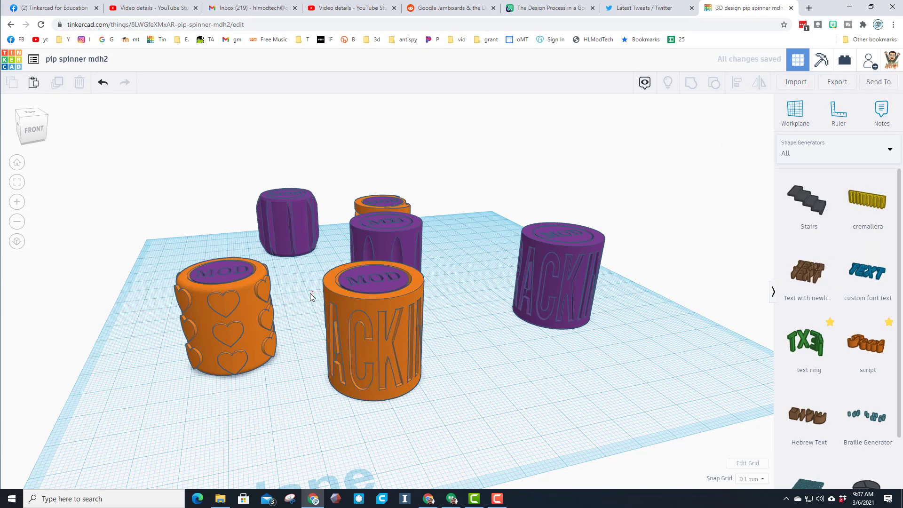
# - Export the selected orange spinner as .STL into the stl folder, named 'get crackin mdh red.stl'
pyautogui.moveTo(345, 330); pyautogui.dragTo(345, 331)
pyautogui.moveTo(346, 331); pyautogui.dragTo(654, 153, button='right')
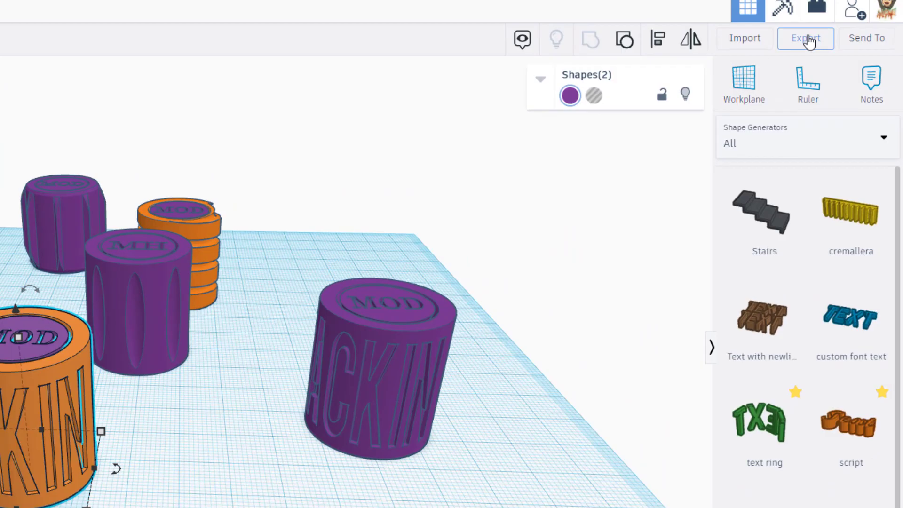
pyautogui.click(837, 82)
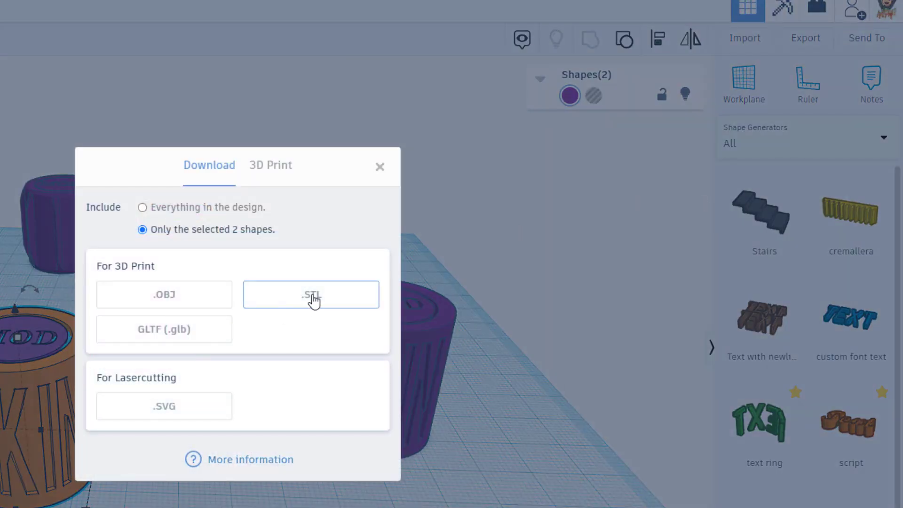
pyautogui.click(311, 295)
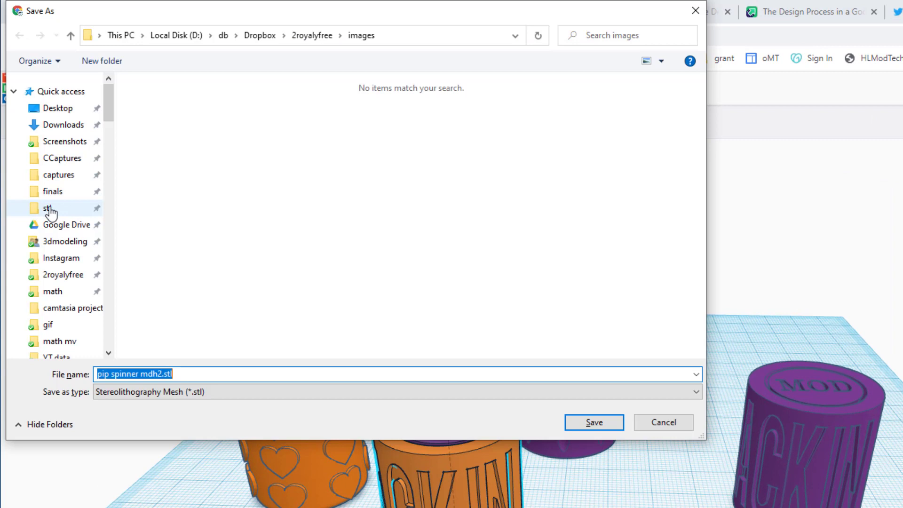
pyautogui.click(47, 208)
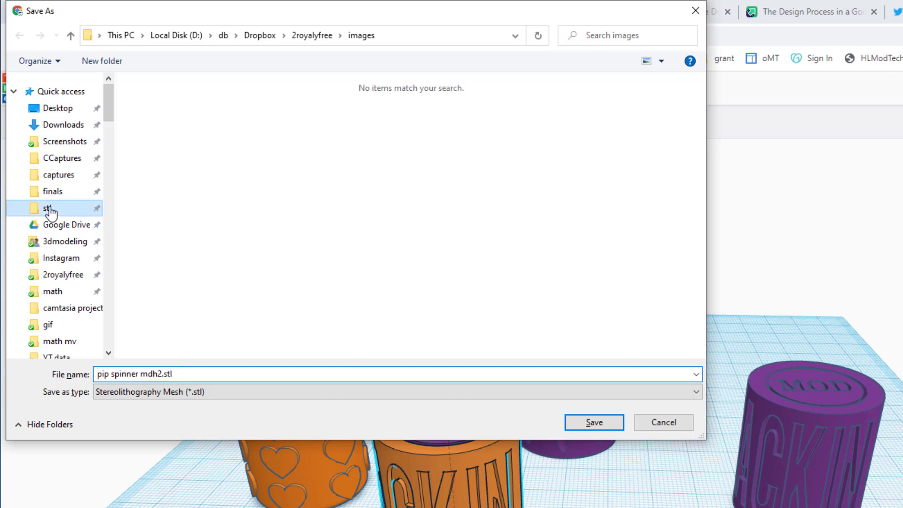
pyautogui.click(113, 375)
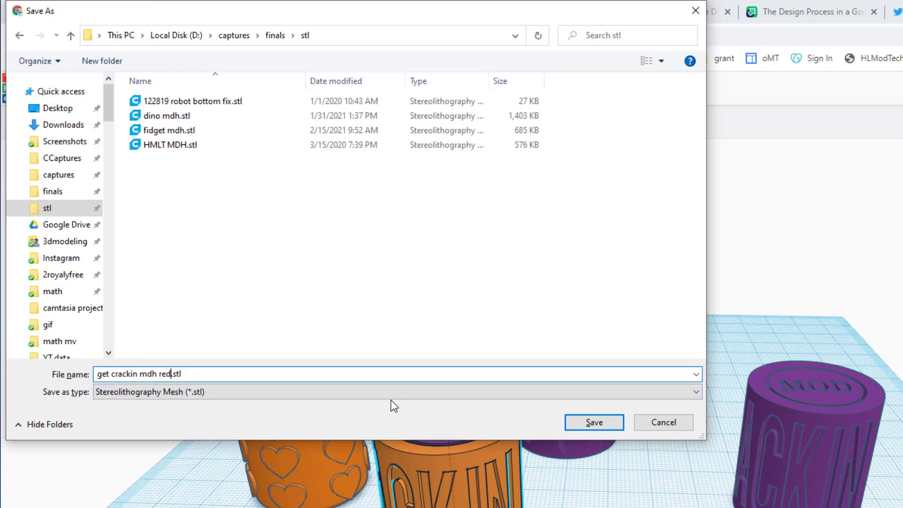
# - Save the 'get crackin mdh red.stl' file from the Save As dialog
pyautogui.click(594, 423)
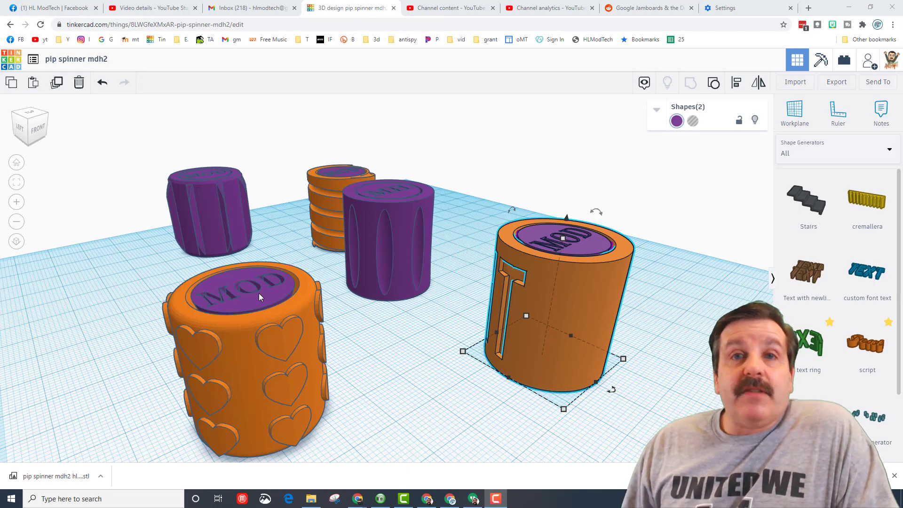